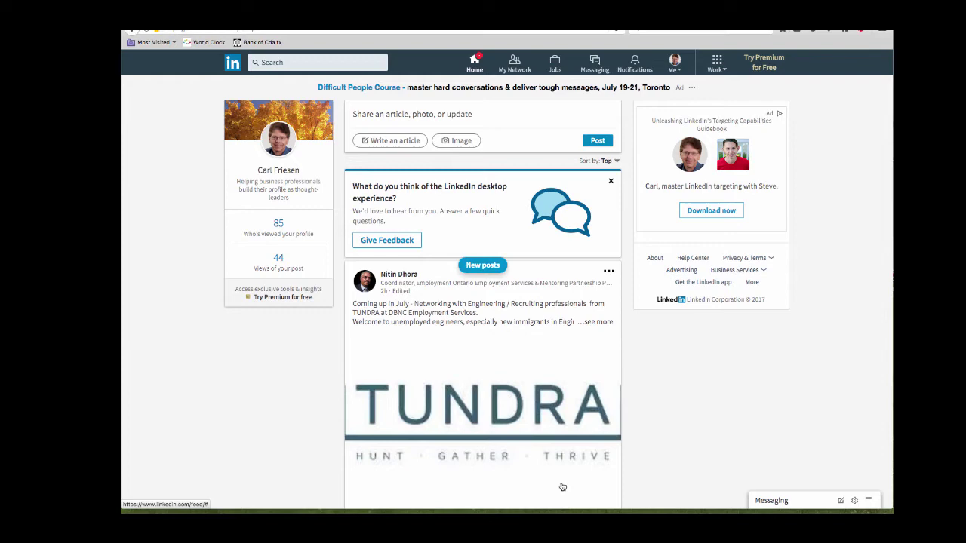
Open your profile from the feed's profile card and view the Add profile section options.
left_click(285, 172)
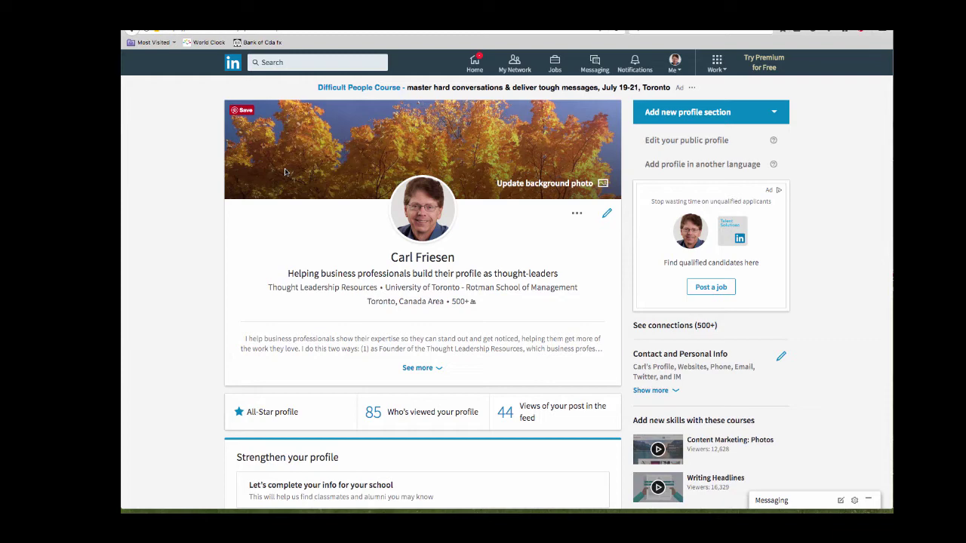
left_click(775, 113)
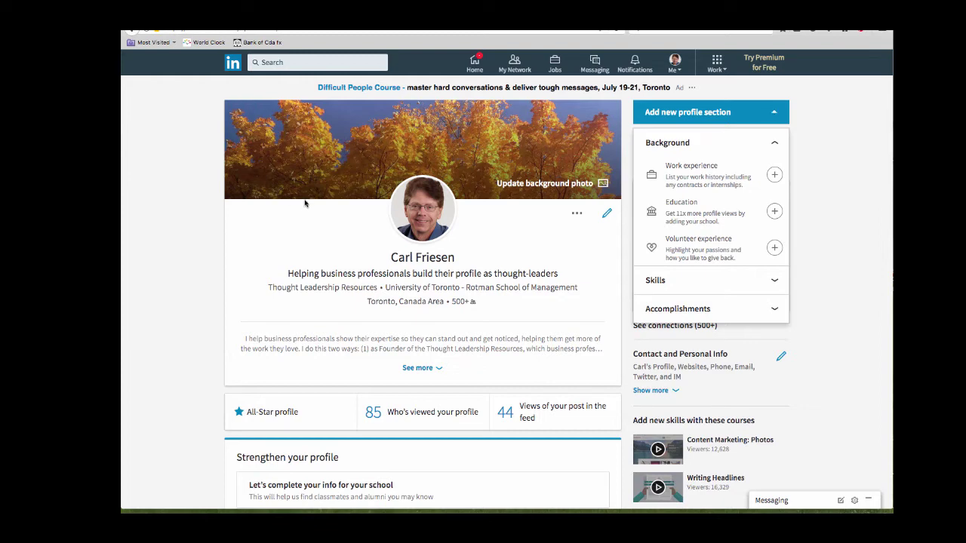
Dismiss the section menu, scroll to Accomplishments and expand the full Publications list.
left_click(481, 241)
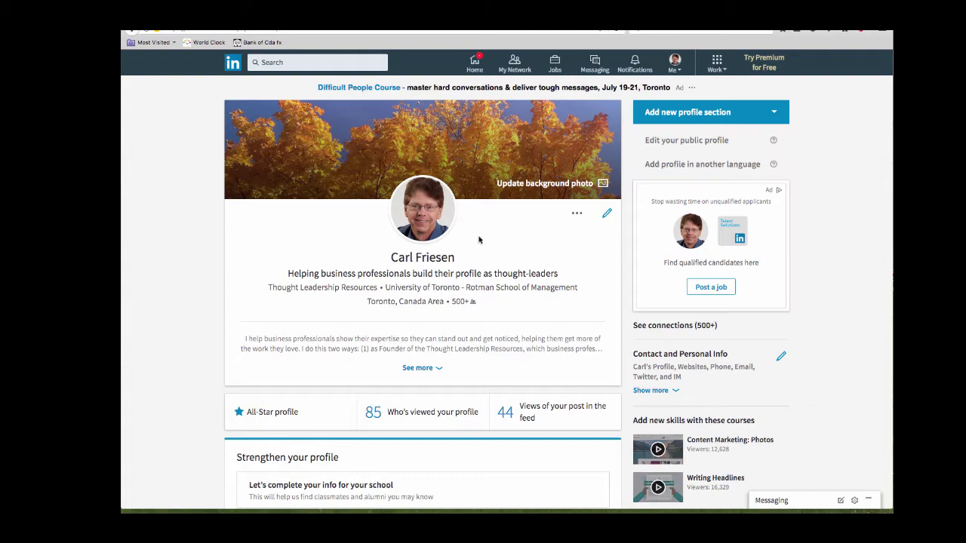
scroll(489, 239, "down", 2)
scroll(489, 239, "down", 17)
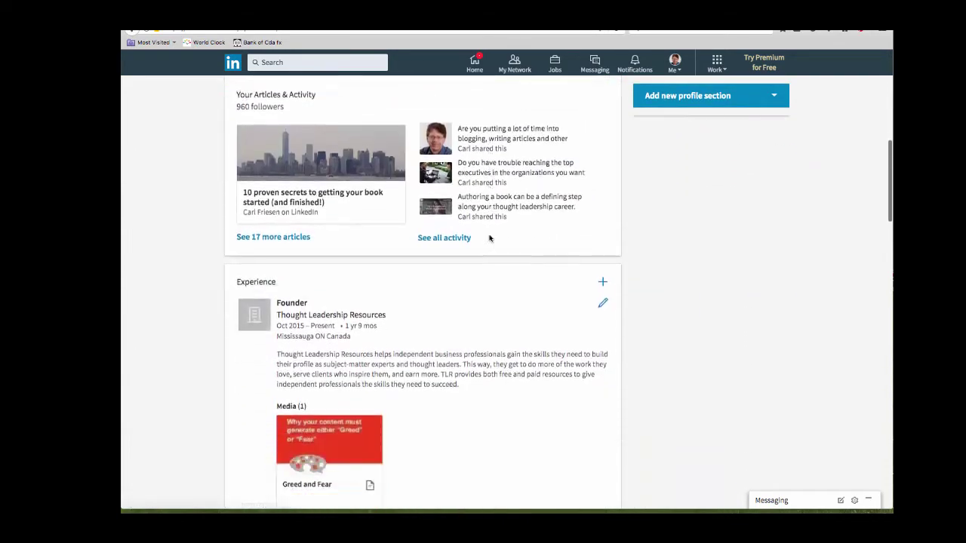
scroll(490, 240, "down", 16)
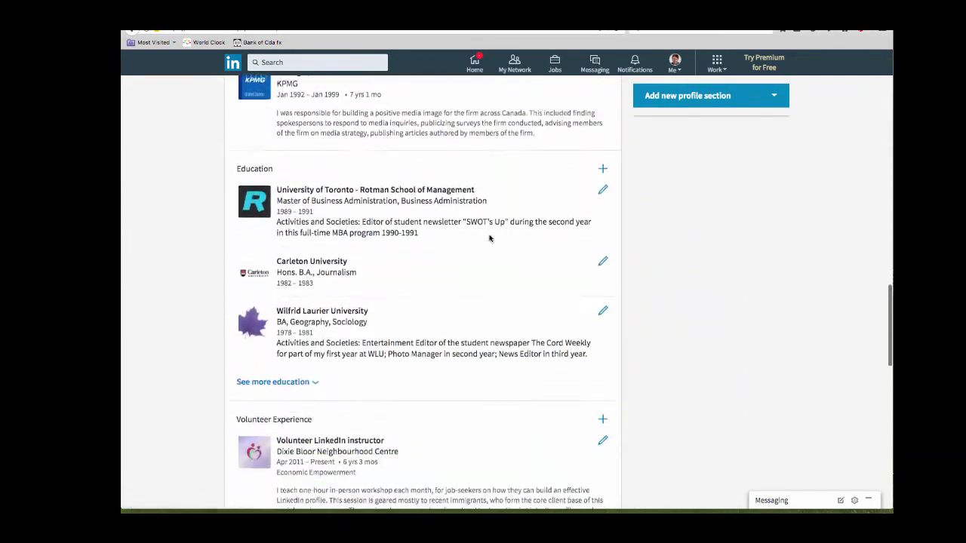
scroll(489, 238, "down", 15)
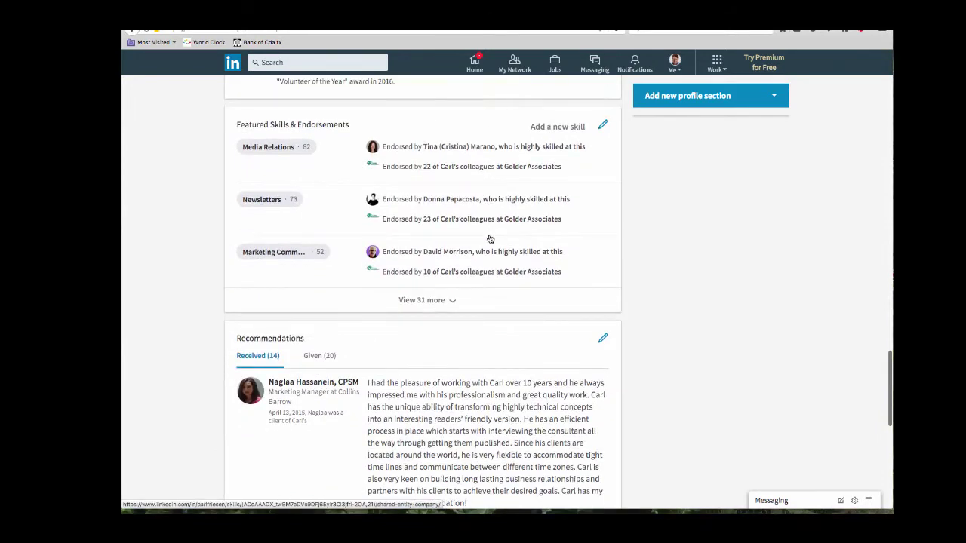
scroll(489, 238, "down", 2)
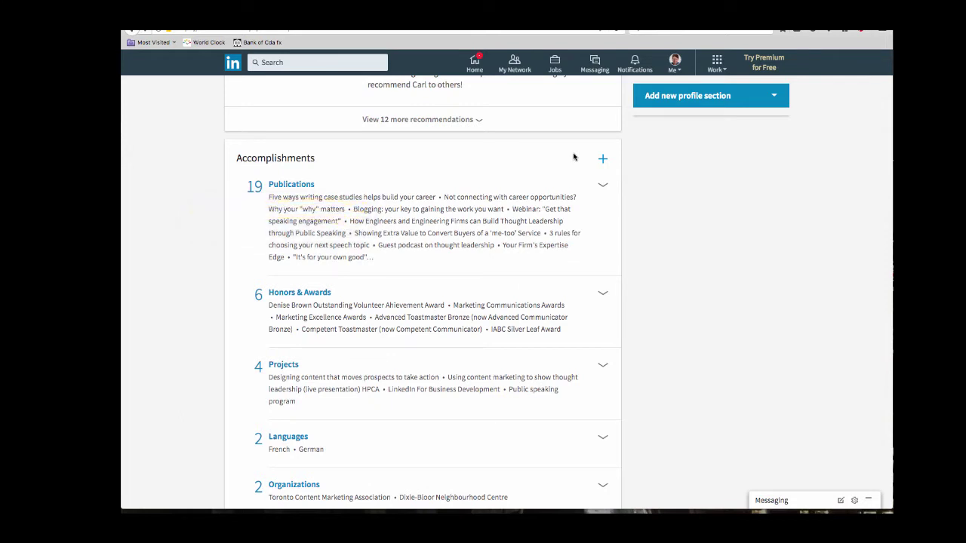
left_click(603, 187)
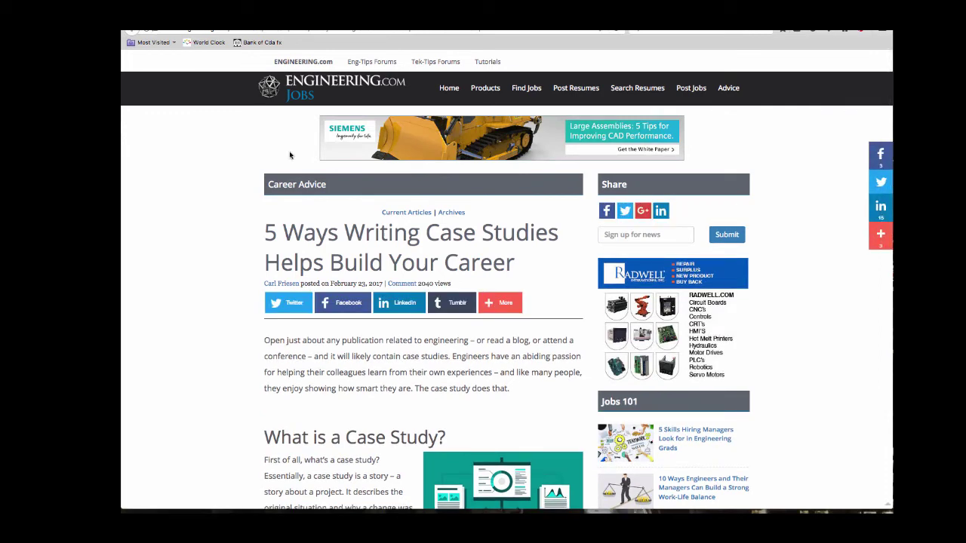
Go back from the Engineering.com article to the profile's expanded Publications list.
key("alt+Left")
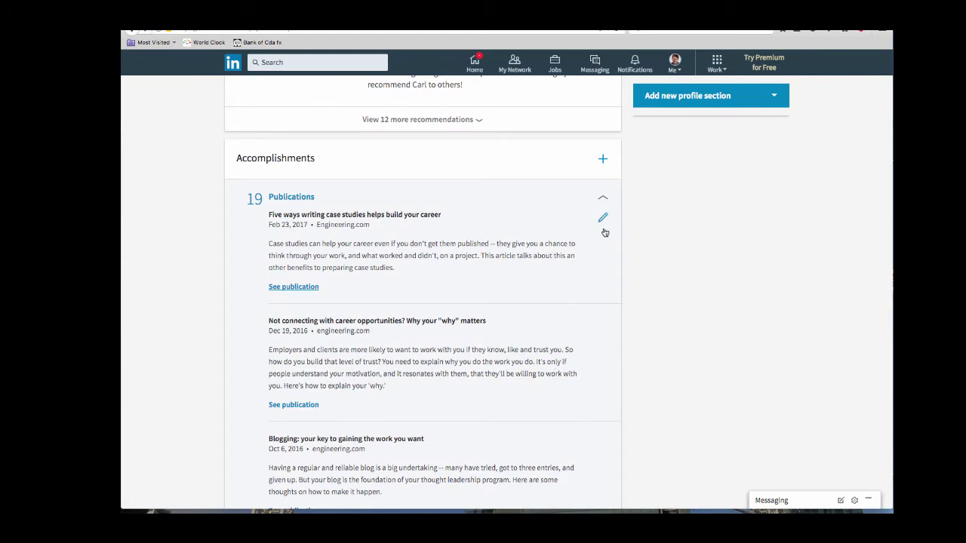
Add a Publication accomplishment titled 'Hot to get the attention of top executives: the "sidestep" method'.
left_click(603, 160)
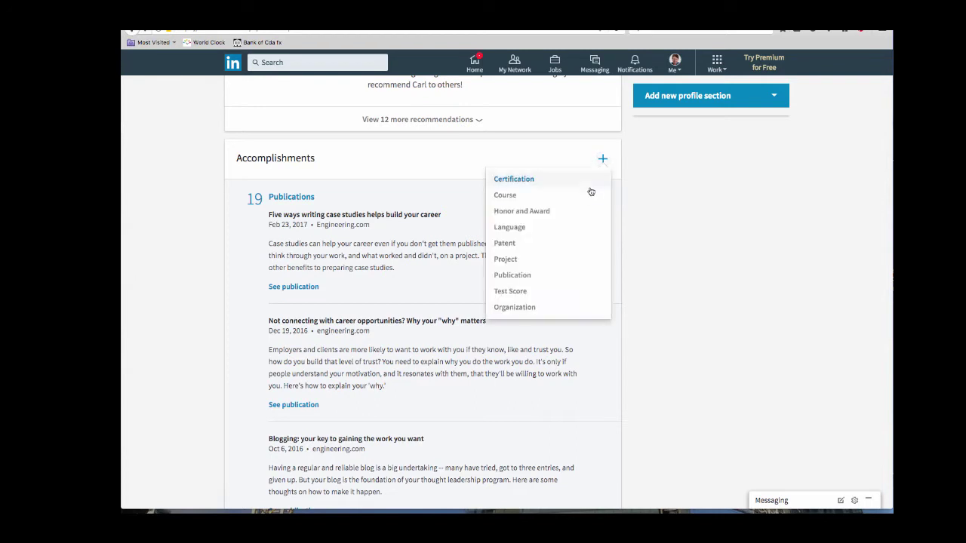
left_click(552, 283)
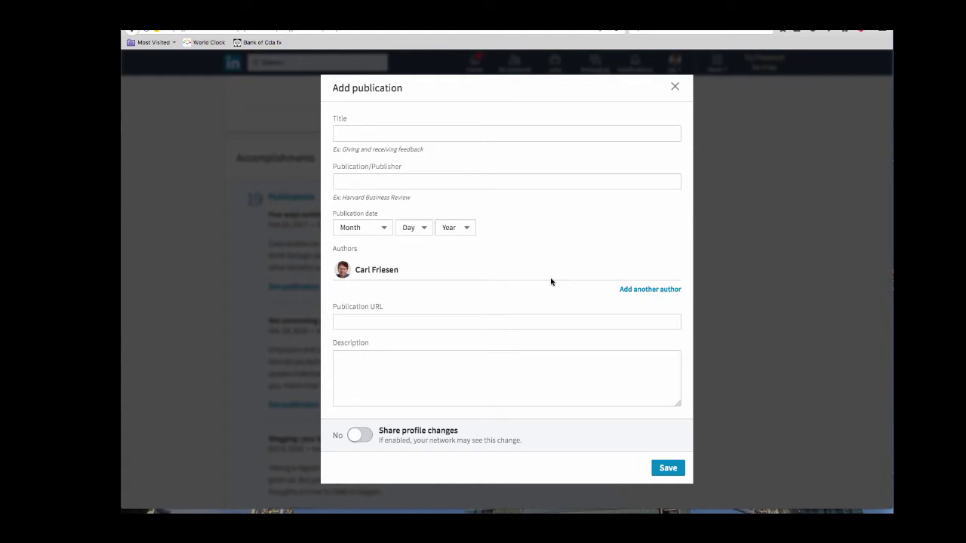
left_click(412, 132)
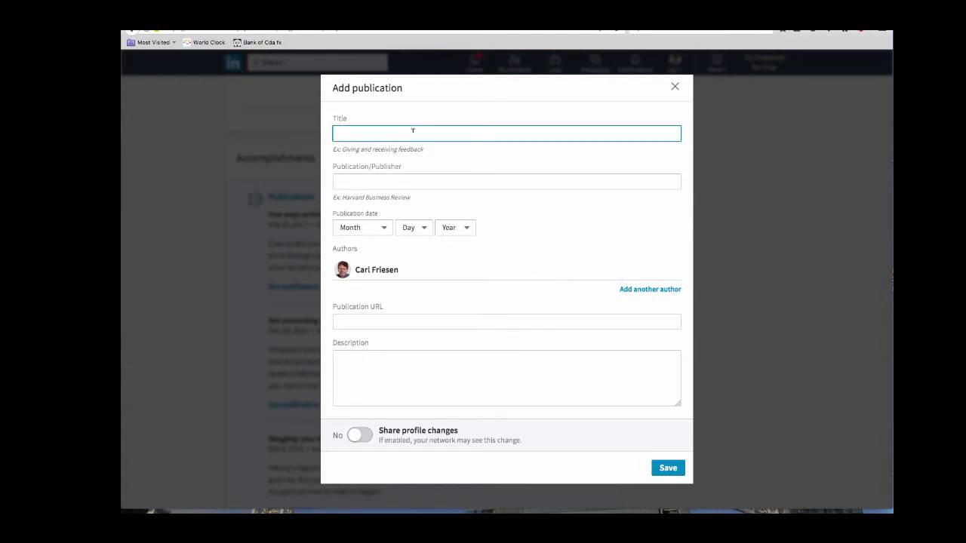
type("Hot to get the attention of top e")
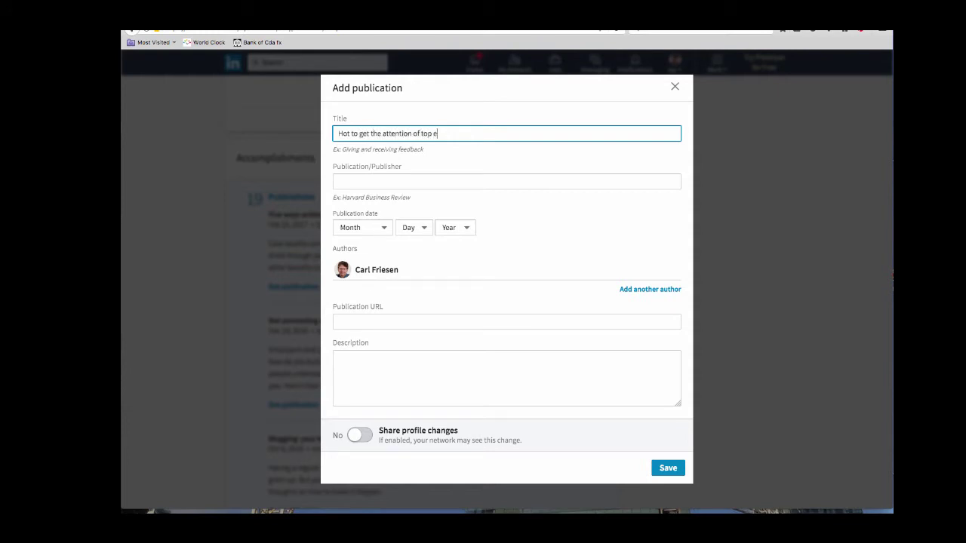
type("xecutives: the \"sidestep\" method")
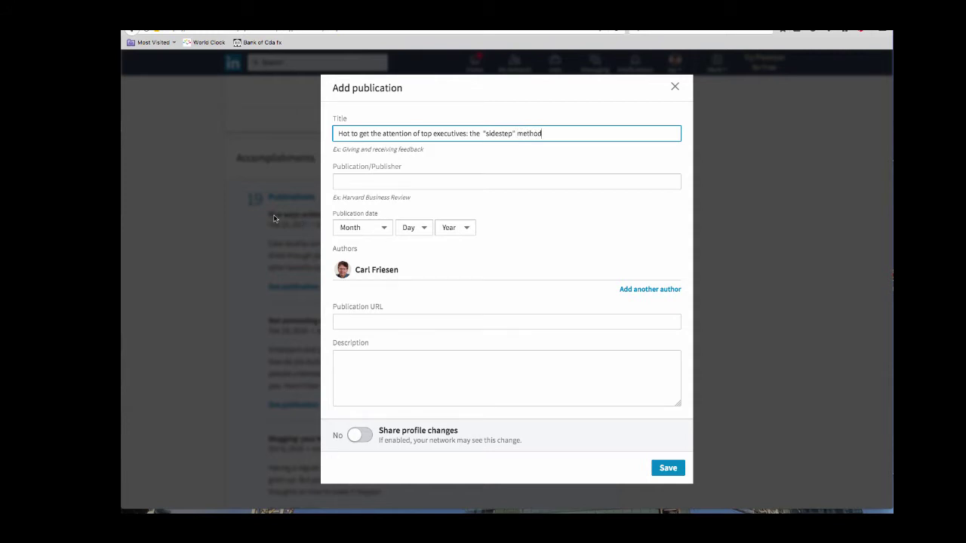
Set the publisher to the suggested consulting blog found by typing 'Tsa'.
left_click(359, 178)
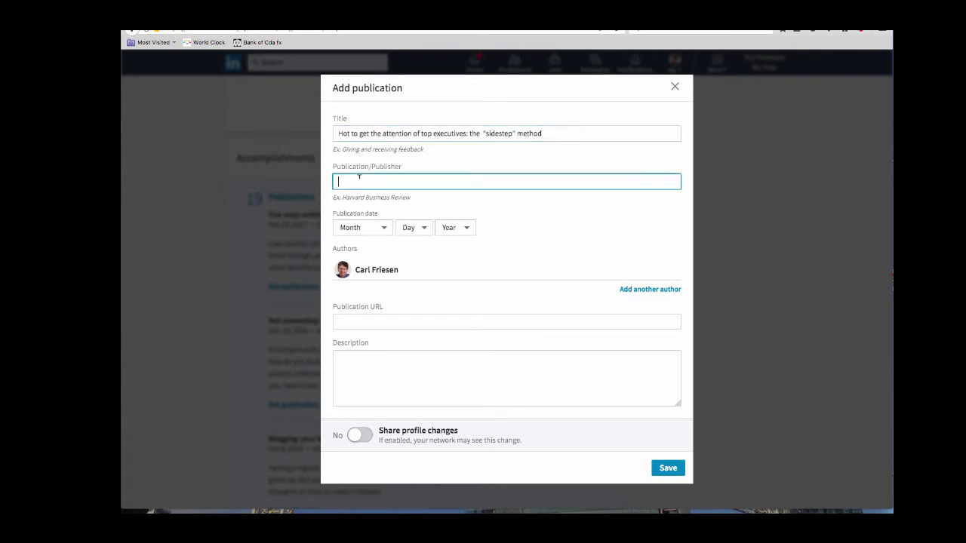
type("Tsa")
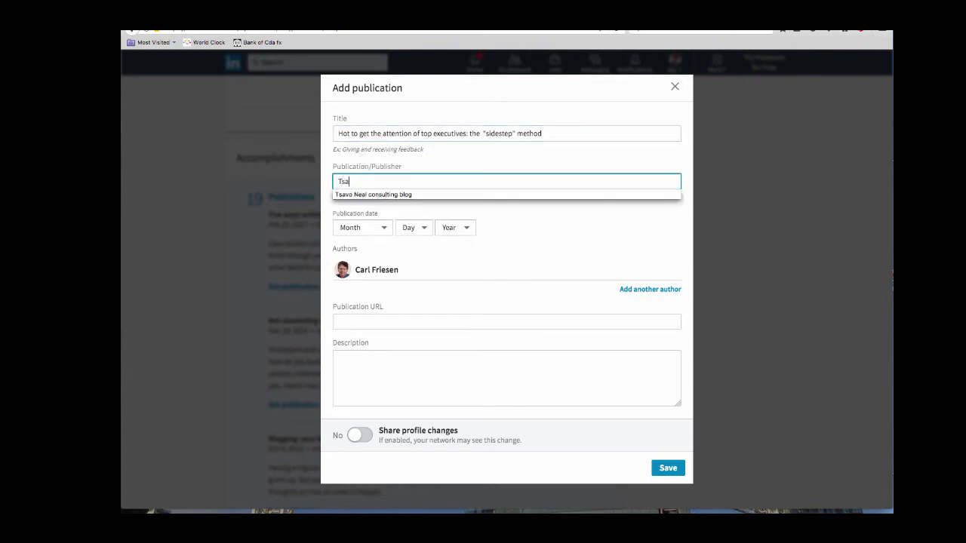
left_click(363, 194)
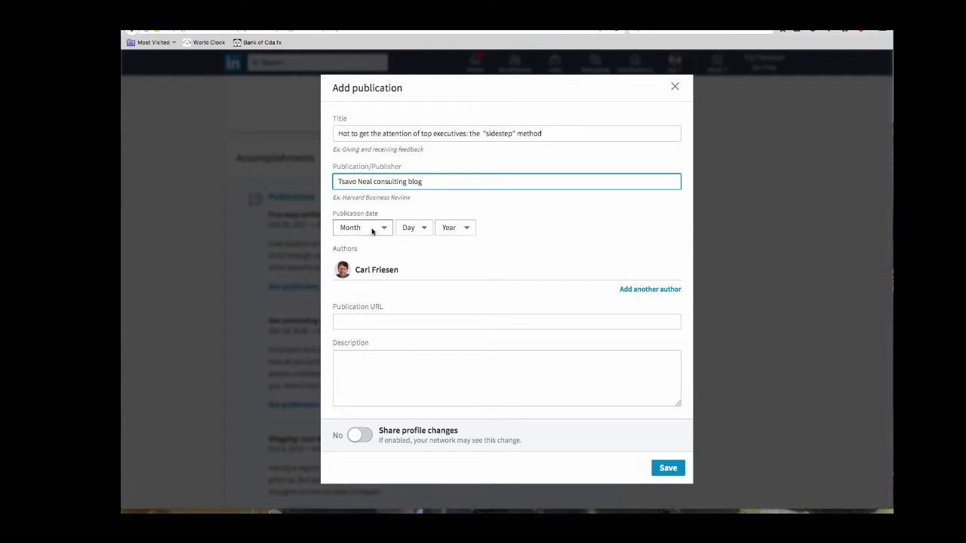
Set the publication date to June 1, 2017.
left_click(369, 229)
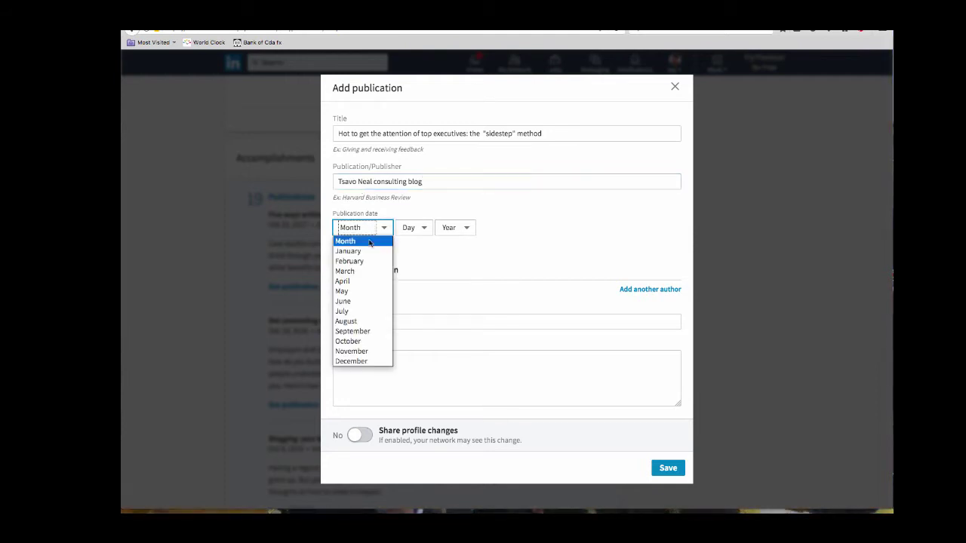
left_click(357, 302)
left_click(416, 228)
left_click(414, 252)
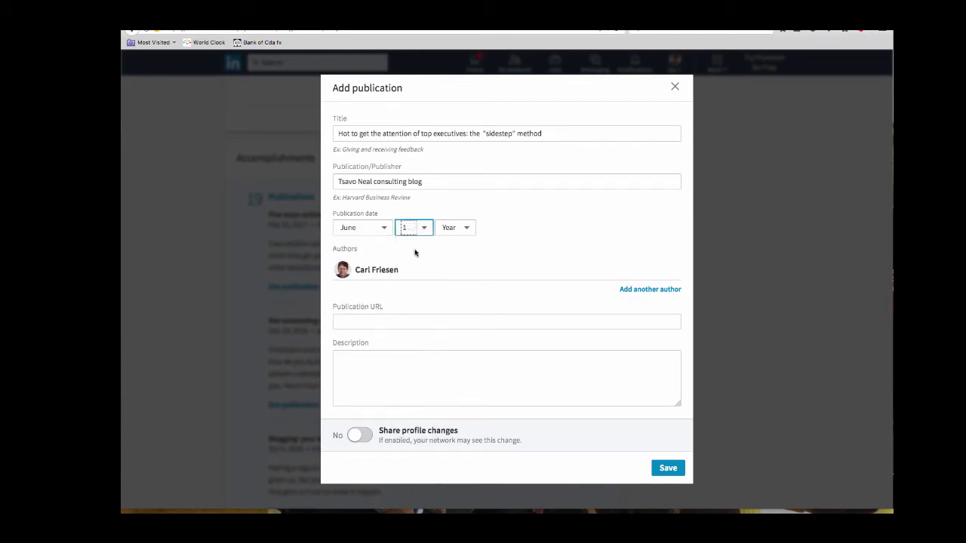
left_click(456, 229)
left_click(457, 254)
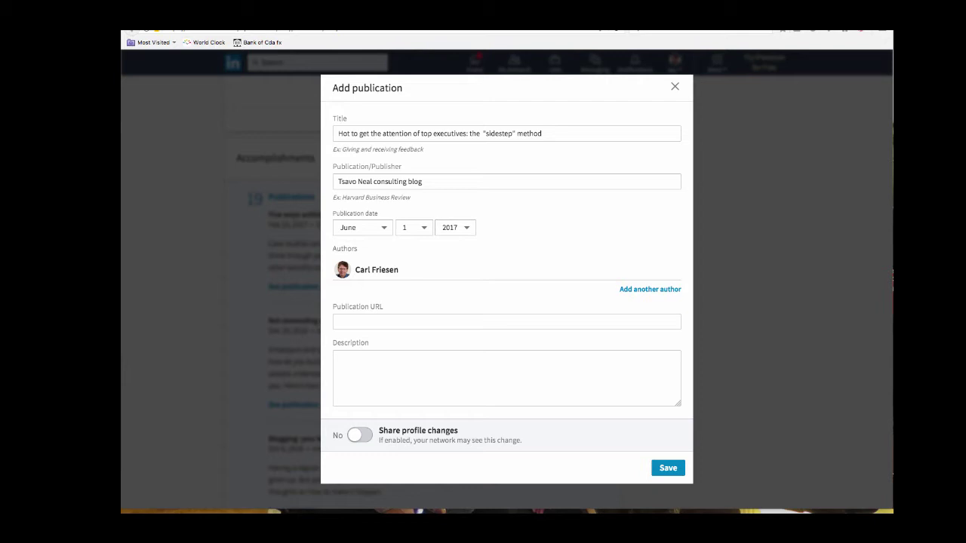
Paste the article URL and the description about reaching executives through advisors, then save the publication.
left_click(367, 323)
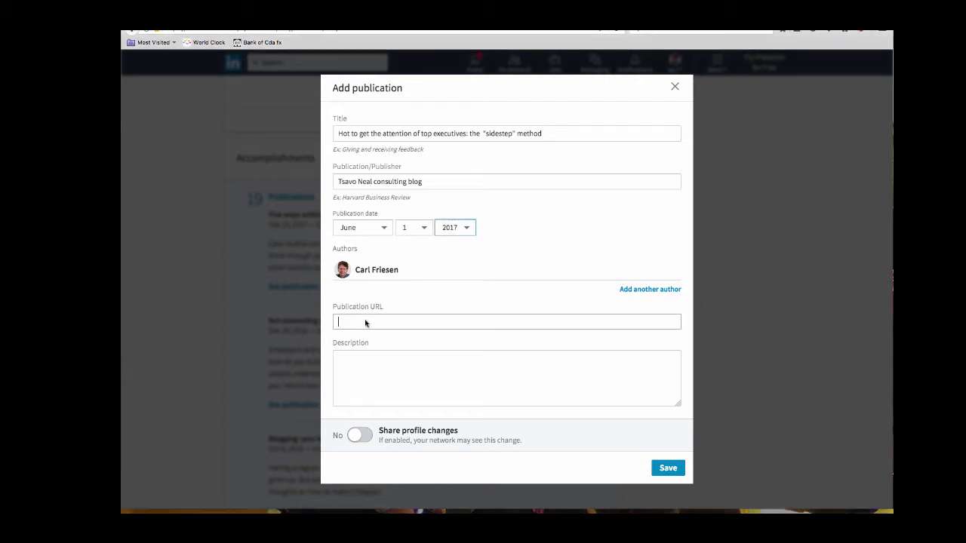
type("https://tsavoneal.com/get-attention-top-executives/")
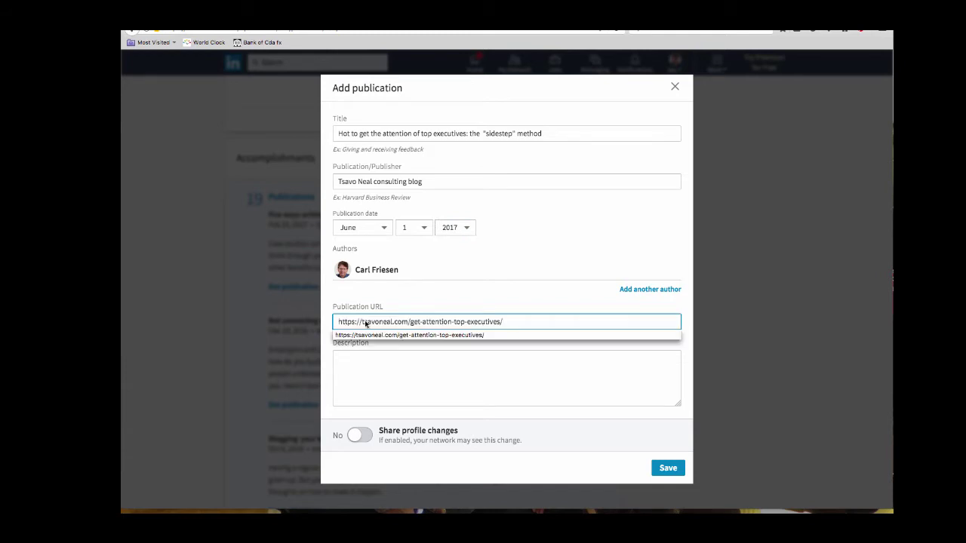
left_click(386, 368)
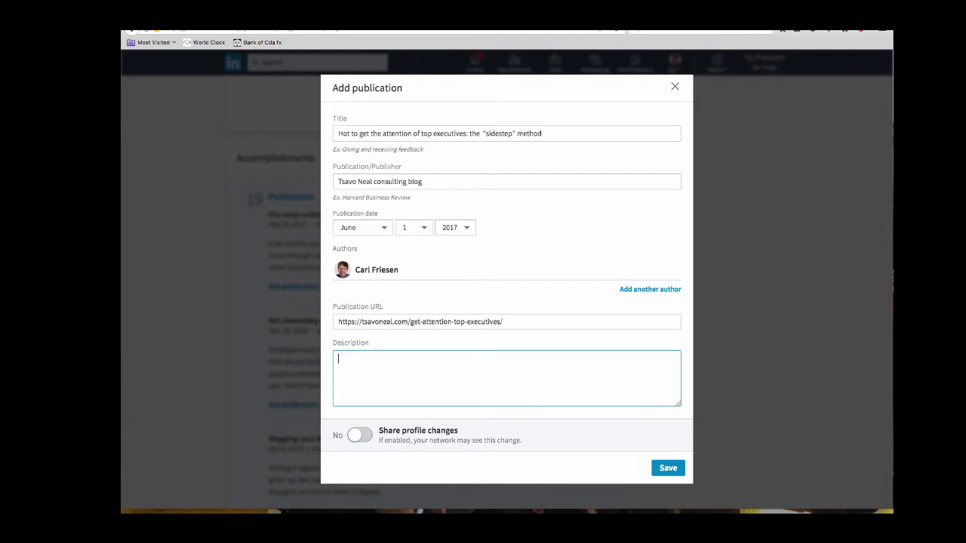
key("super+Tab")
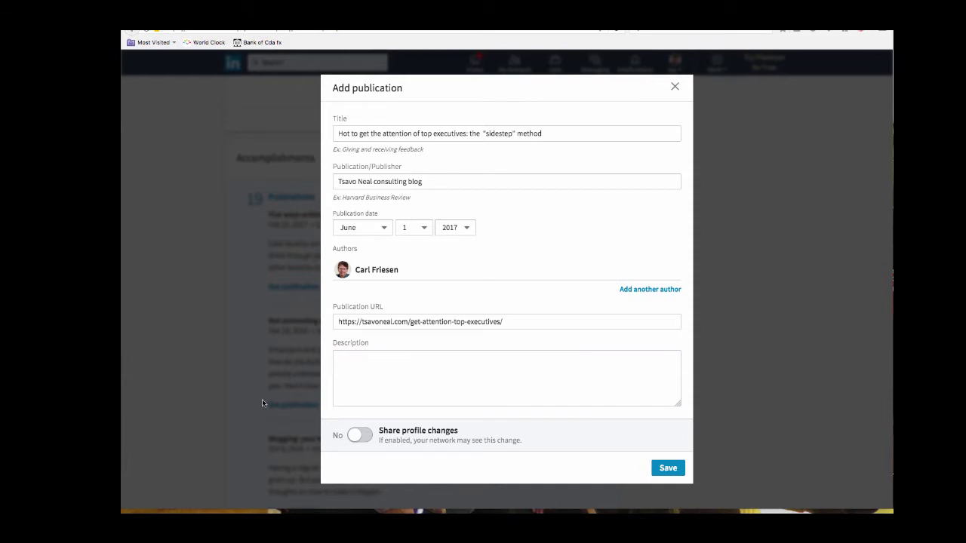
left_click(351, 364)
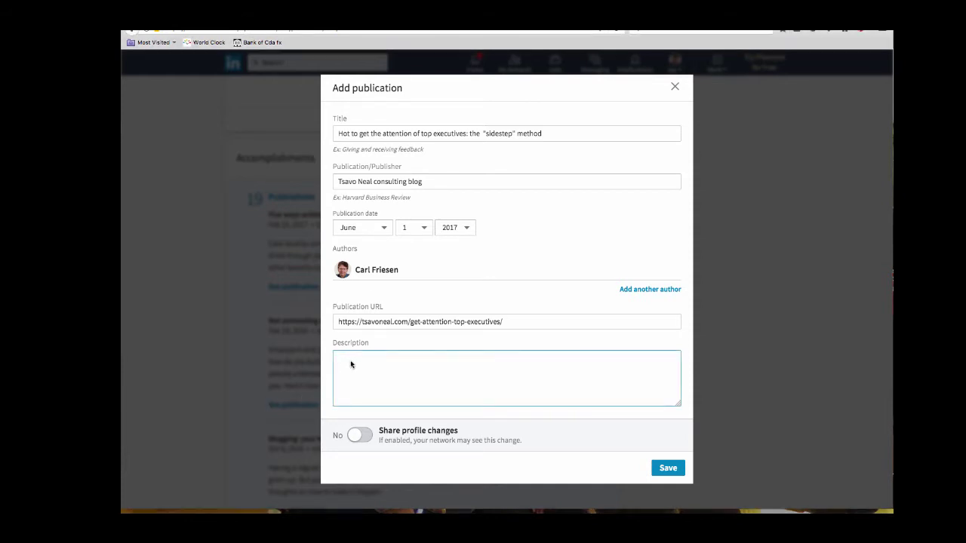
type("Do you have trouble reaching top decision-makers to get a hearing for your ideas? Try the \"indirect\" method – by reaching those top executives' advisors – the accountants, lawyers, engineers and other professionals who advise them. Here's how.")
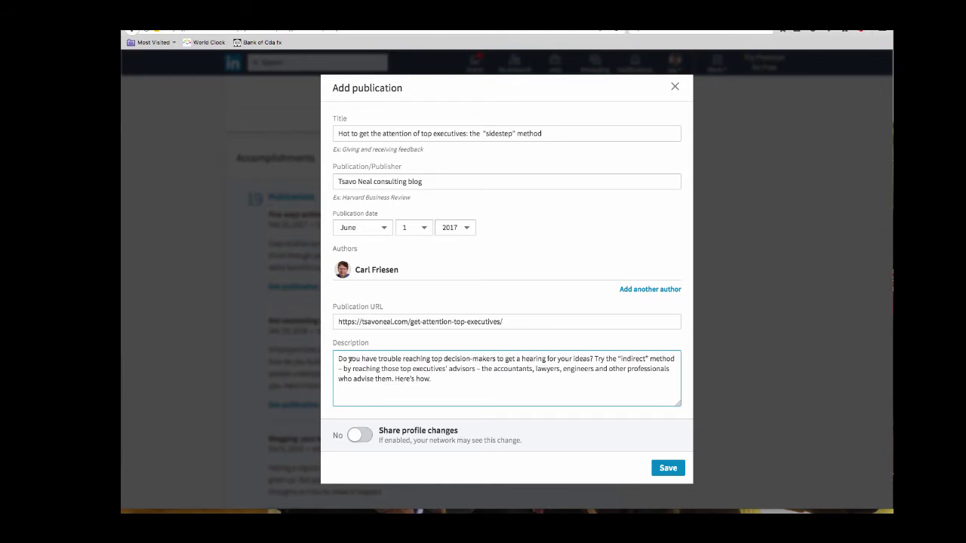
left_click(668, 469)
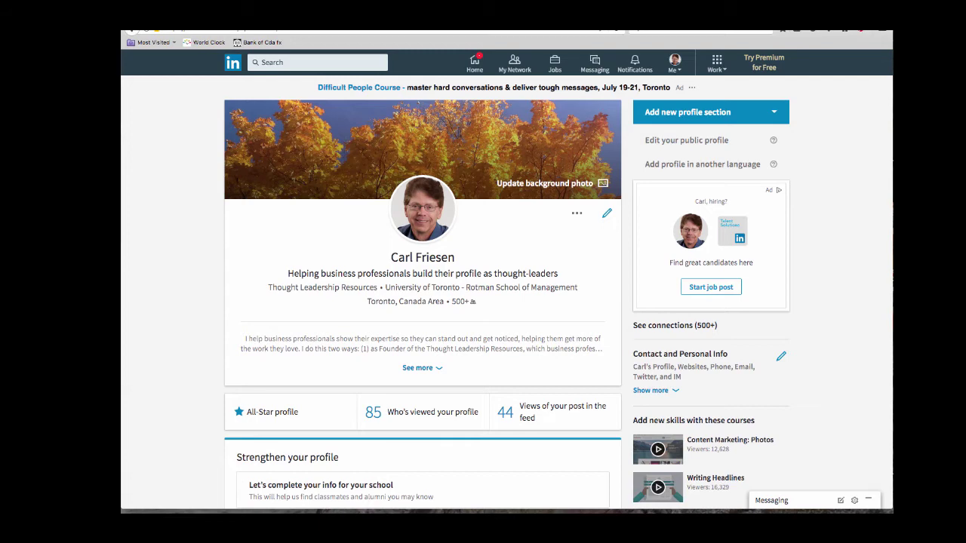
Edit the Founder role at Thought Leadership Resources and bring its Media section into view.
scroll(433, 240, "down", 10)
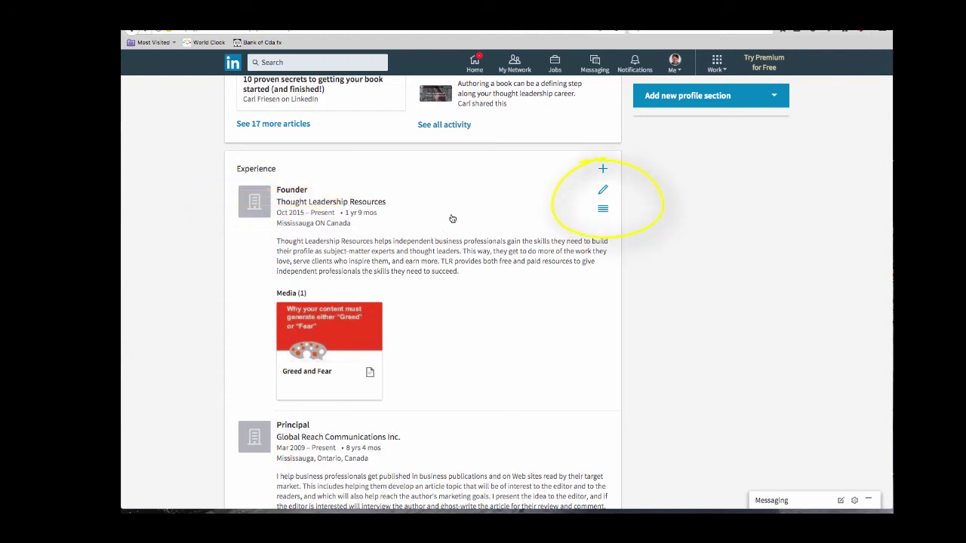
left_click(603, 192)
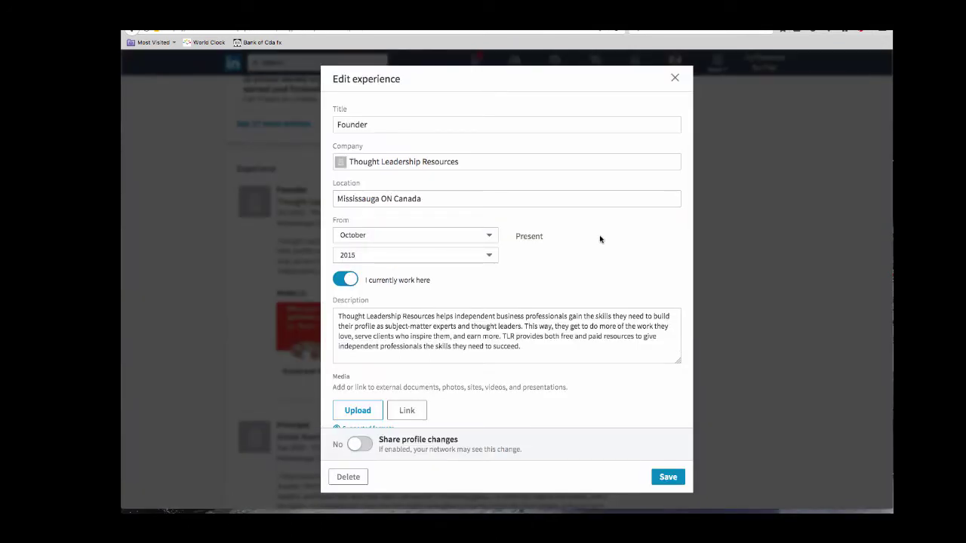
scroll(600, 240, "down", 3)
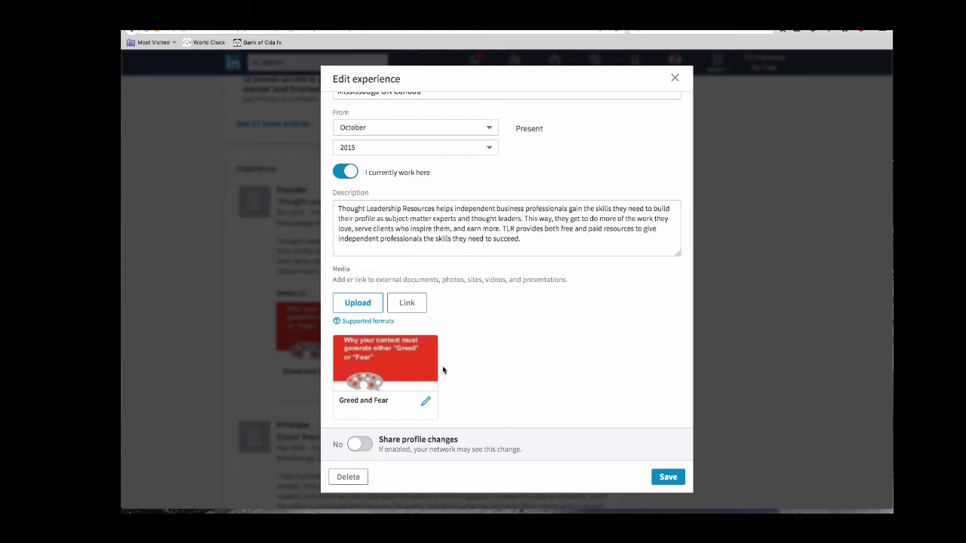
Upload 'Webinars - Cdn Cslt Engineer.pdf' from the Desktop as media for the Founder entry.
left_click(353, 303)
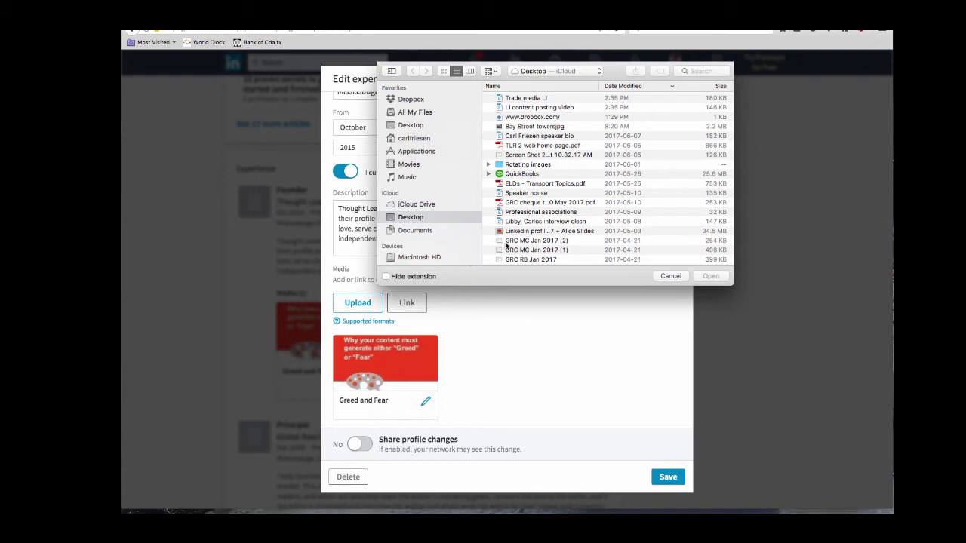
scroll(512, 242, "down", 5)
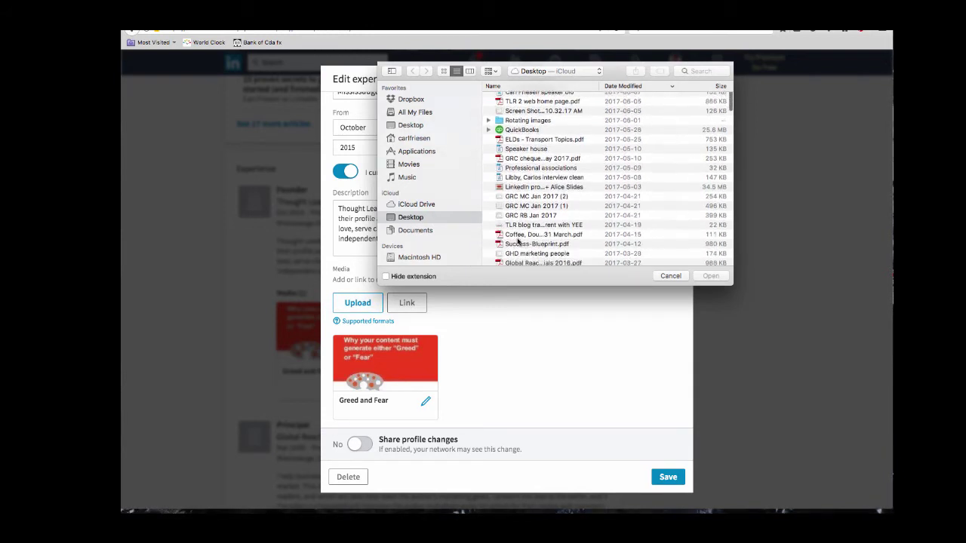
scroll(518, 240, "down", 4)
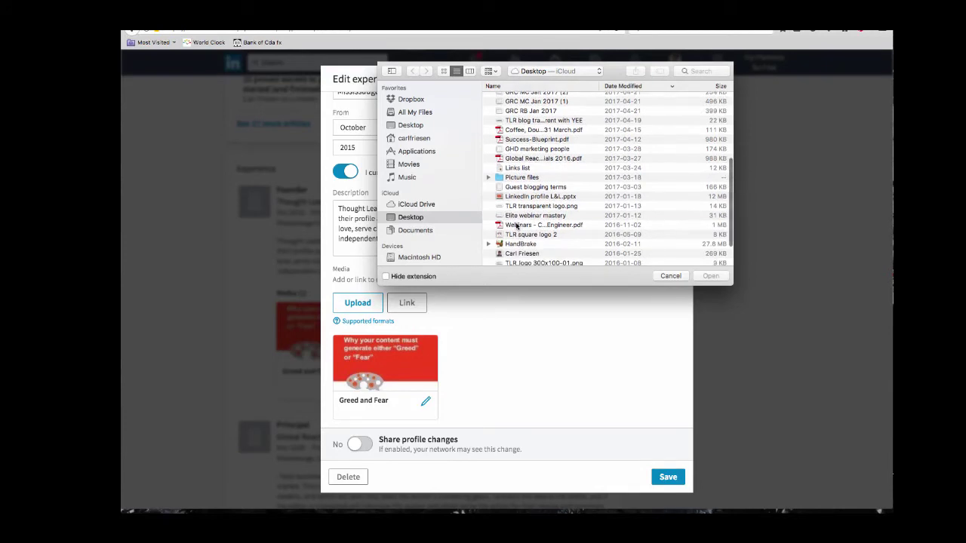
left_click(518, 226)
left_click(711, 276)
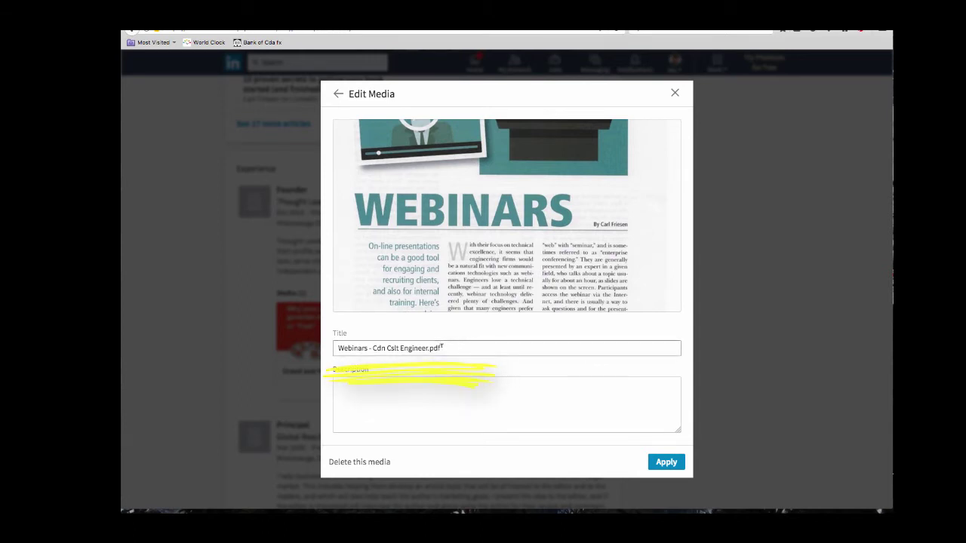
Title the media 'Webinars', paste its engineering-firm webinars description, and apply the changes.
left_click(441, 348)
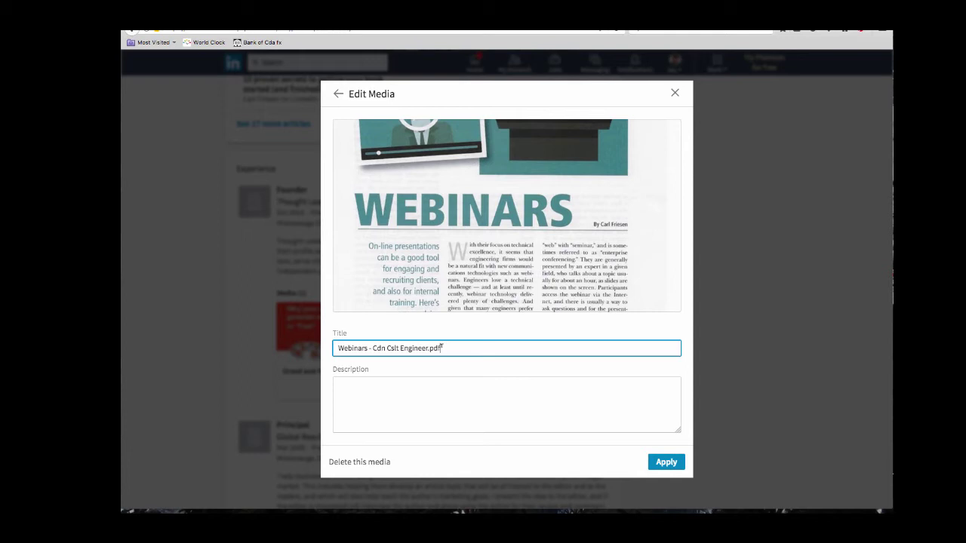
key("BackSpace")
key("BackSpace")
key("BackSpace")
key("BackSpace")
key("BackSpace")
key("BackSpace")
key("BackSpace")
key("BackSpace")
key("BackSpace")
key("BackSpace")
key("BackSpace")
key("BackSpace")
key("BackSpace")
key("BackSpace")
key("BackSpace")
key("BackSpace")
key("BackSpace")
key("BackSpace")
key("BackSpace")
key("BackSpace")
key("BackSpace")
key("BackSpace")
key("BackSpace")
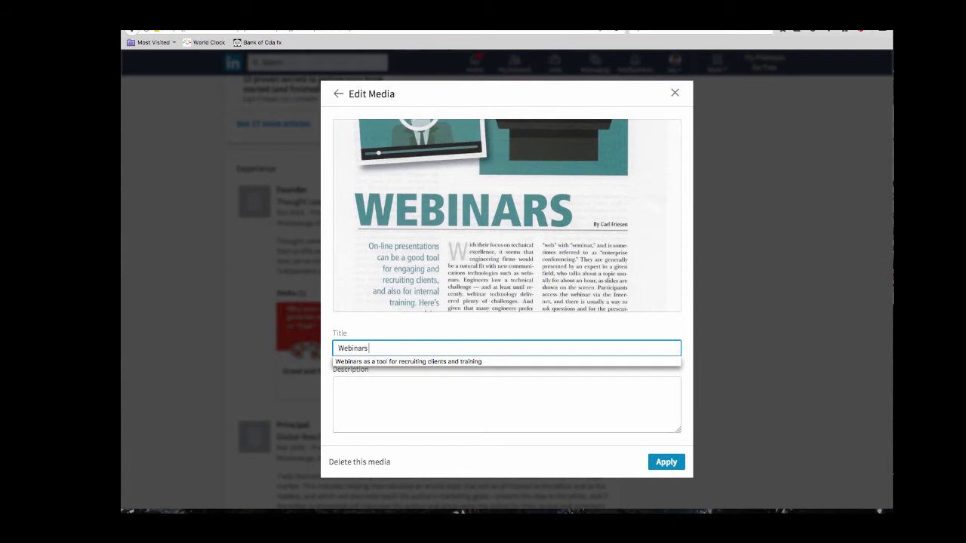
left_click(507, 404)
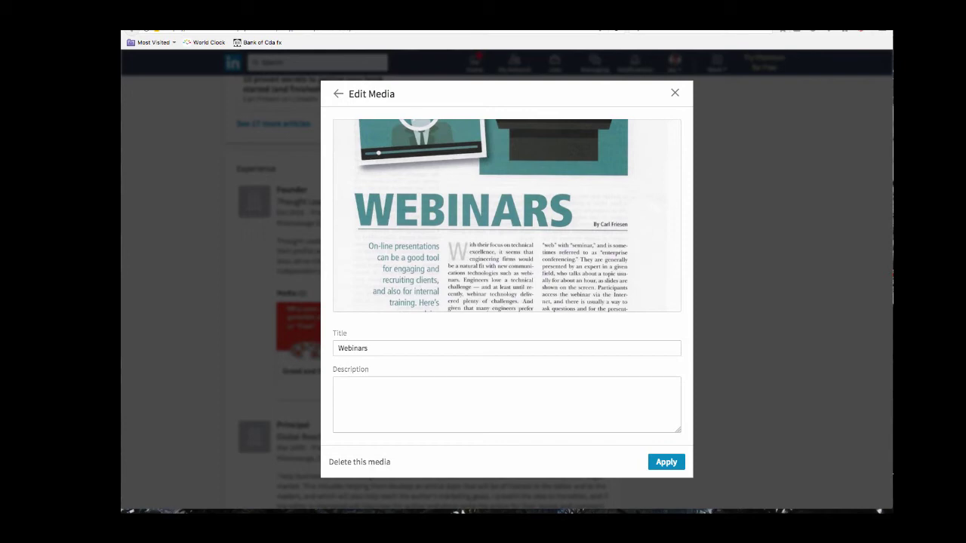
left_click(340, 385)
type("Webinars, or \"web seminars\" can be a good way to show an engineering firm's expertise, and also for internal training. Here's how engineering firms can get the benefits and avoid the problems.")
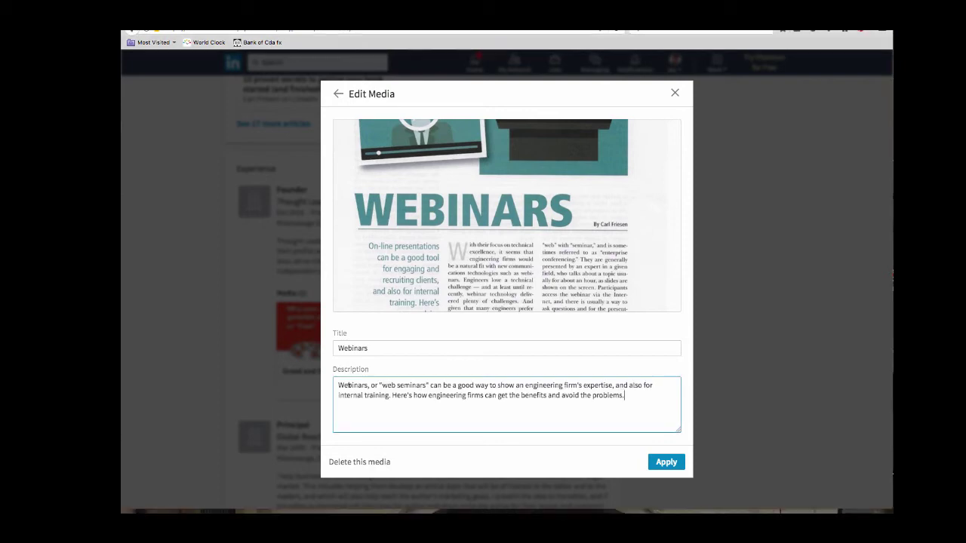
left_click(654, 461)
Preview the Webinars document shown beside Greed and Fear in the Founder entry, then close it.
scroll(668, 480, "down", 5)
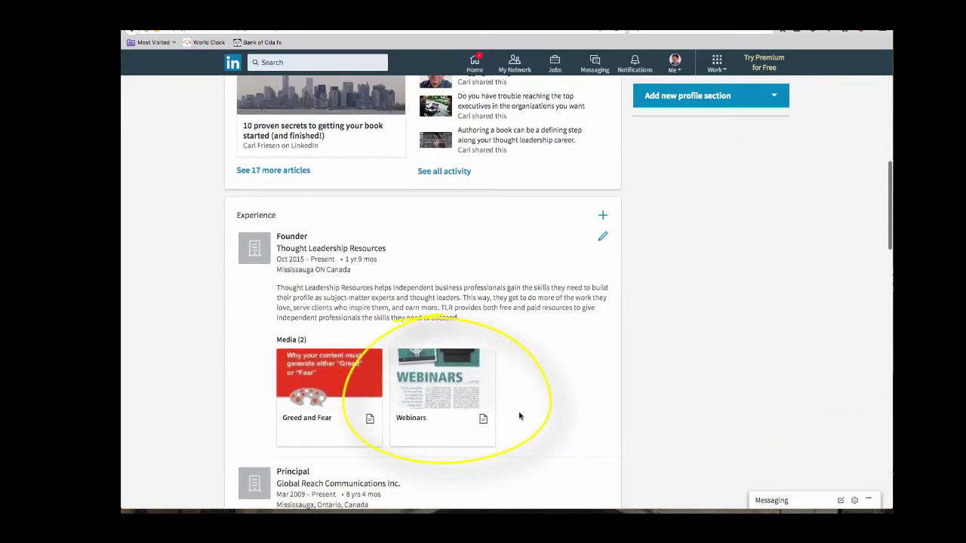
left_click(422, 381)
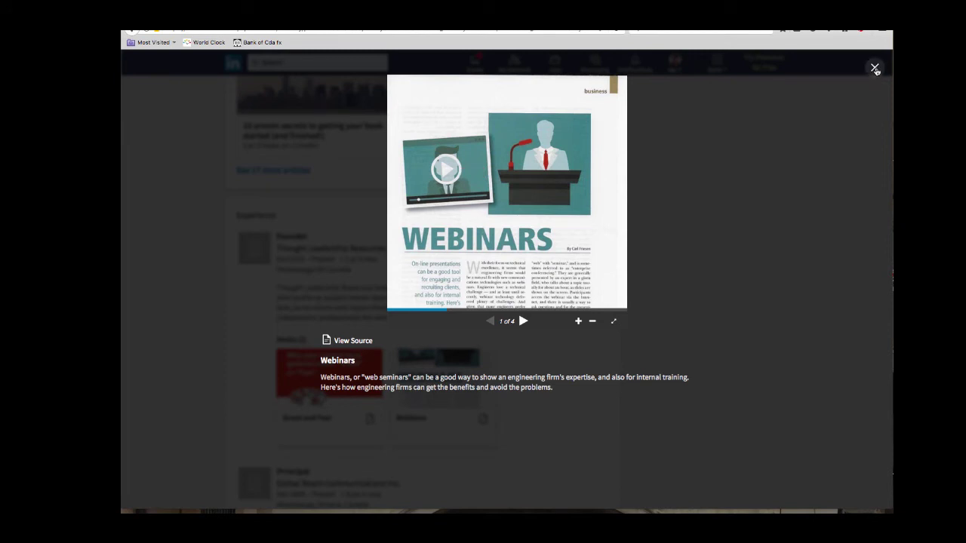
left_click(875, 67)
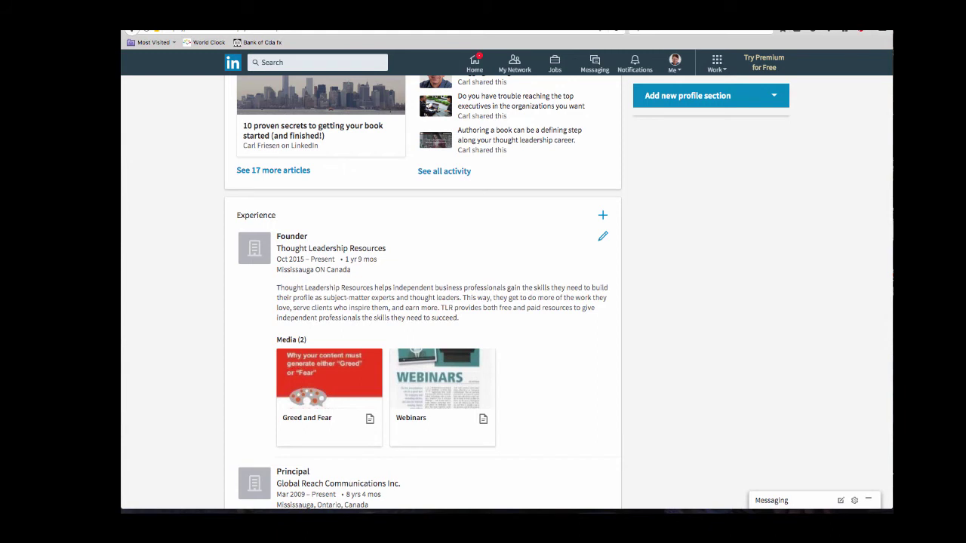
Show all 17 published articles and scroll down to the 'Articulating your why' post.
scroll(294, 333, "up", 3)
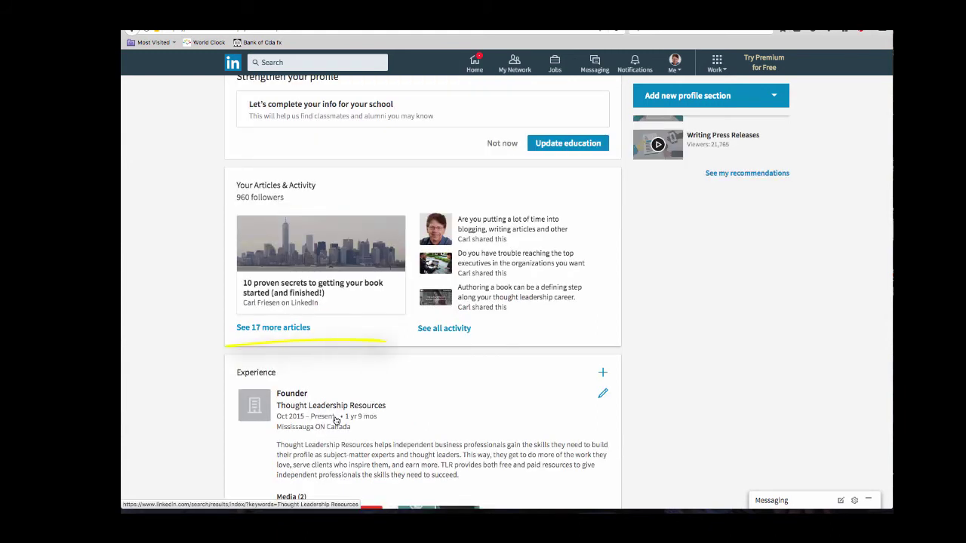
left_click(294, 329)
scroll(468, 400, "down", 10)
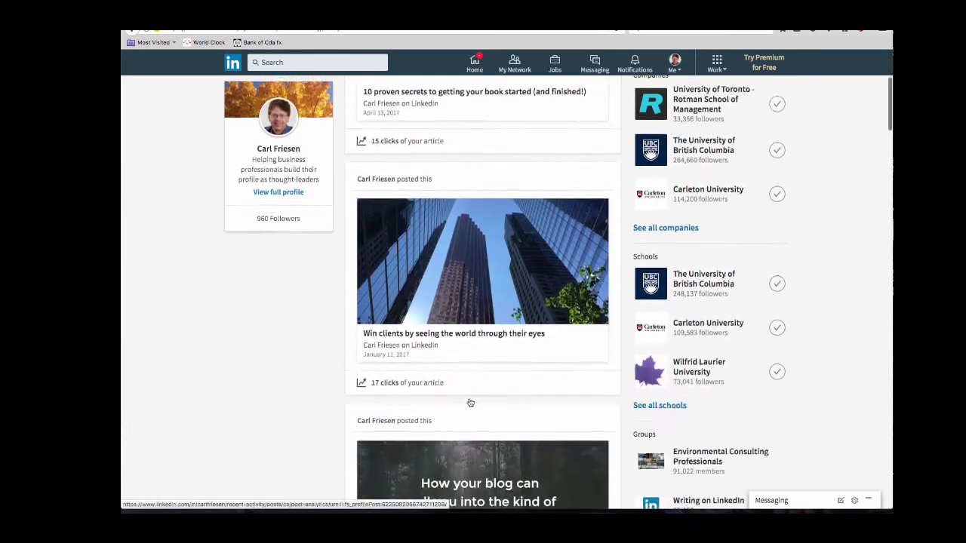
scroll(469, 403, "down", 7)
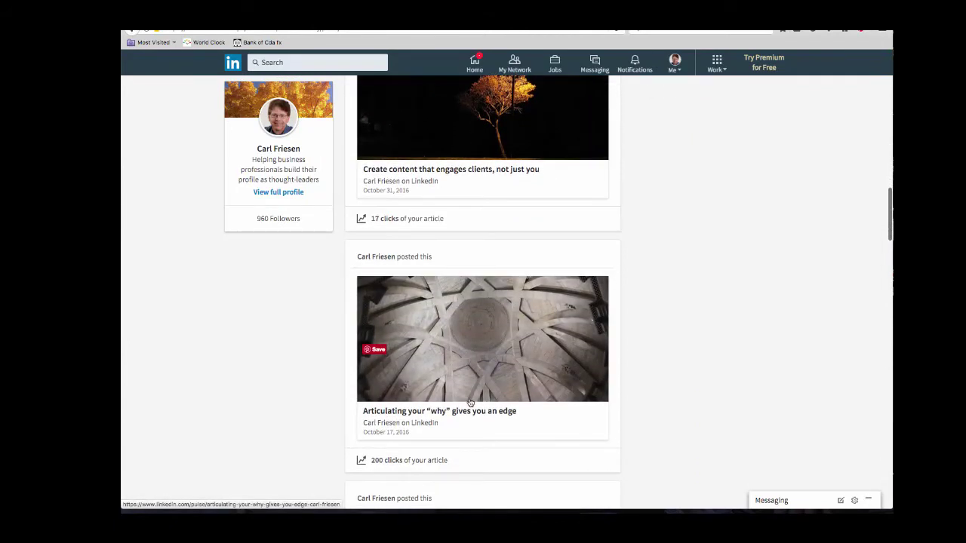
scroll(470, 402, "down", 1)
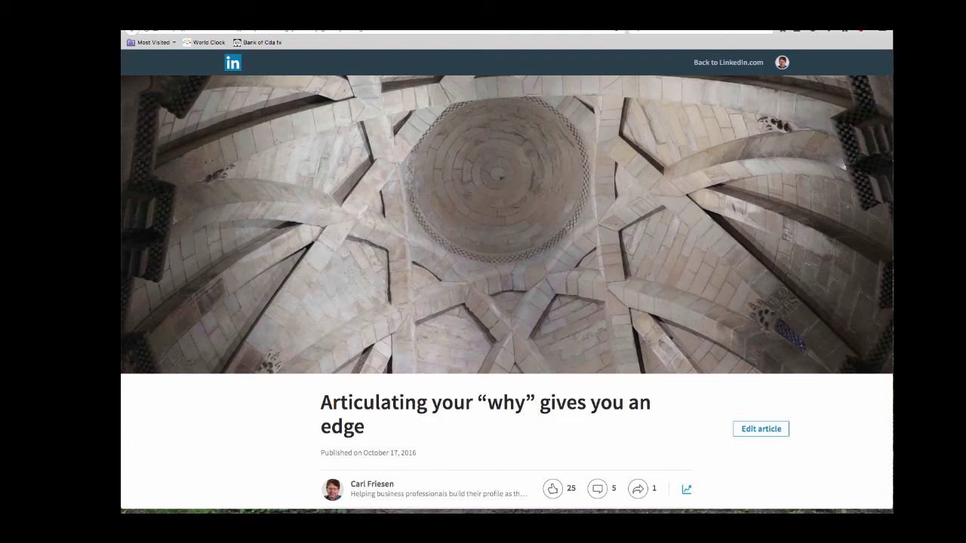
Scroll the article page to find the analytics icon under the title.
scroll(453, 460, "down", 3)
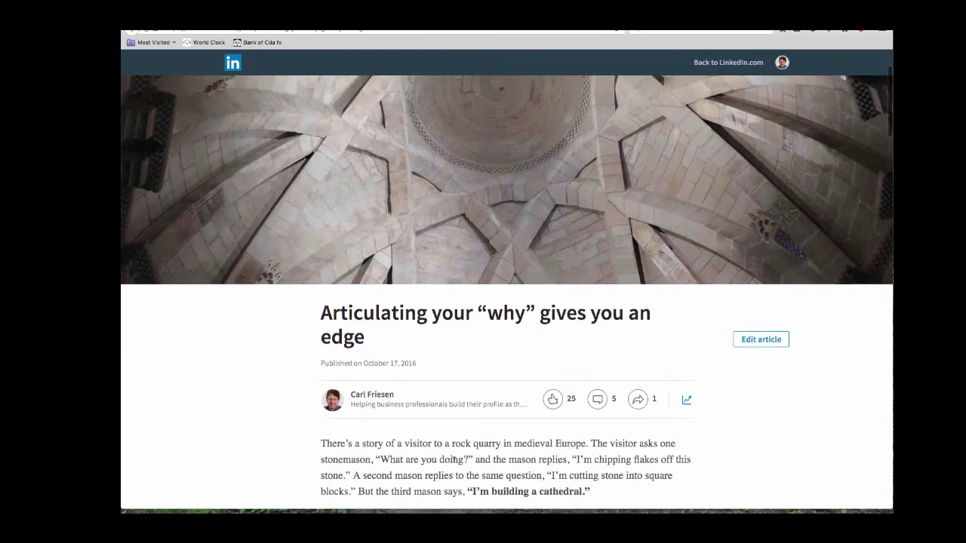
scroll(454, 462, "up", 1)
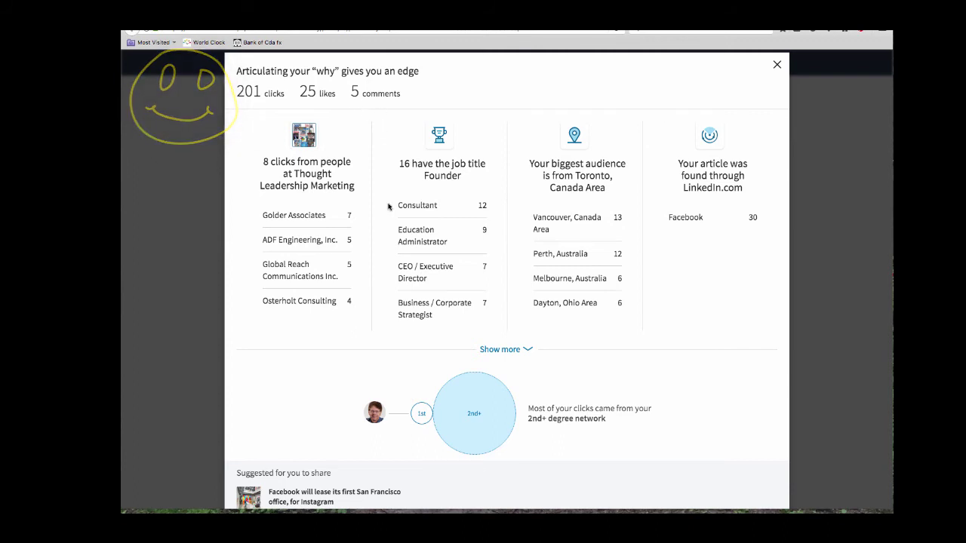
left_click(490, 350)
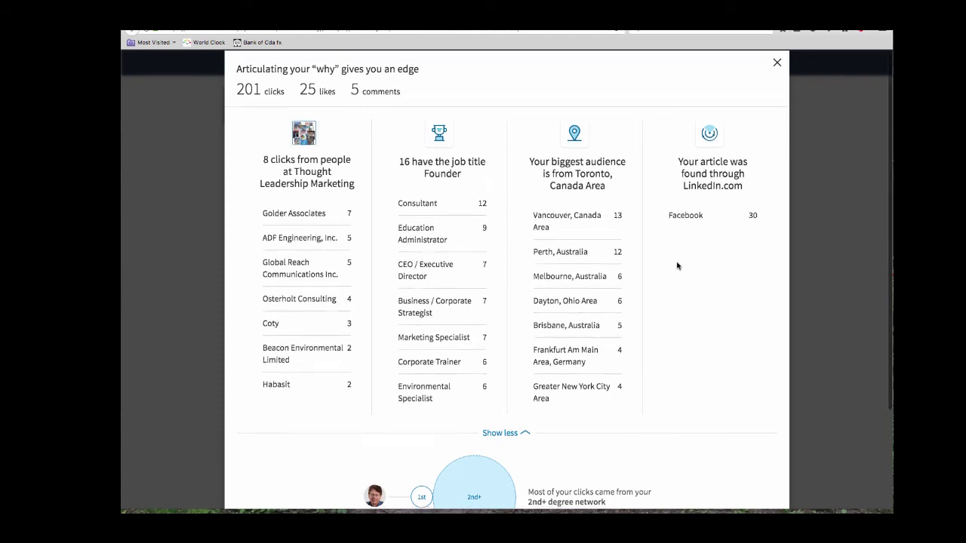
scroll(677, 266, "down", 2)
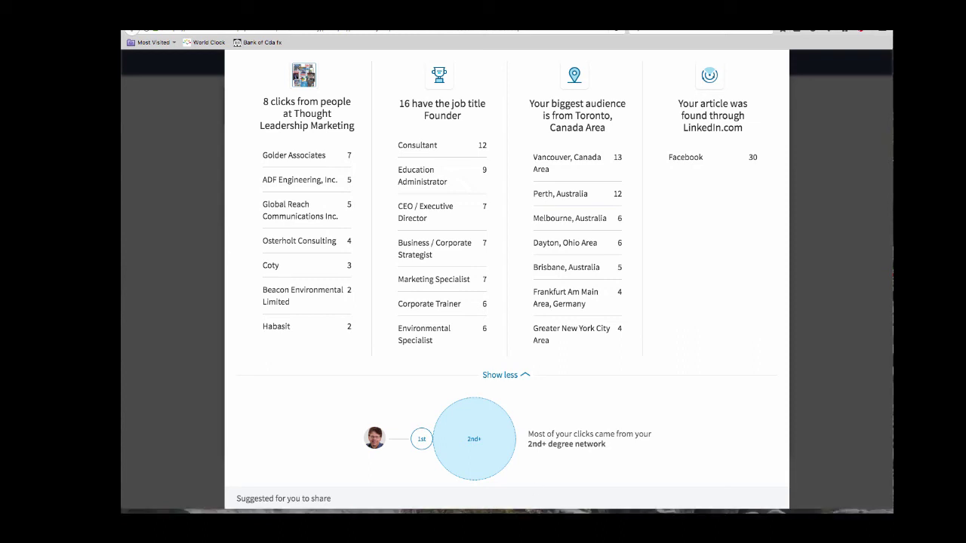
scroll(681, 302, "up", 2)
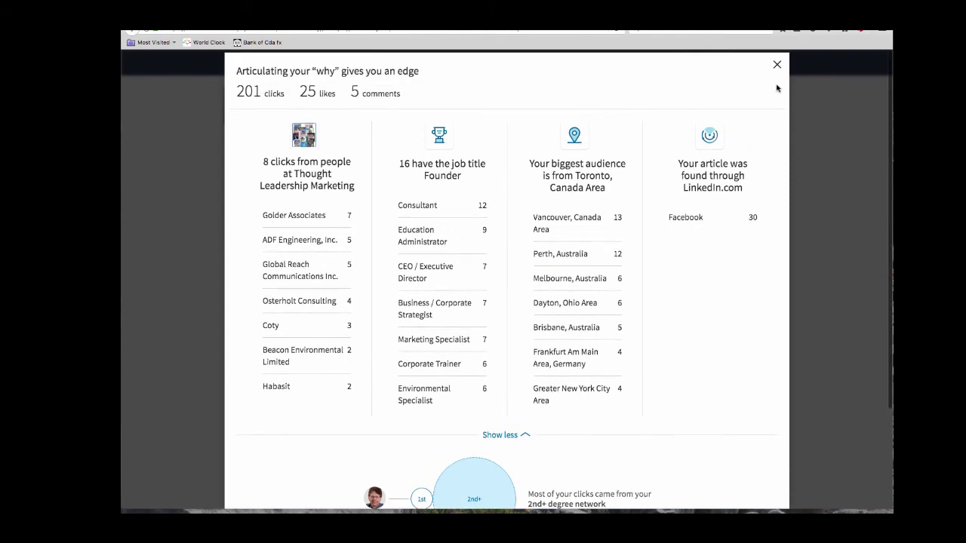
Close the article statistics and return to the LinkedIn home feed.
left_click(776, 64)
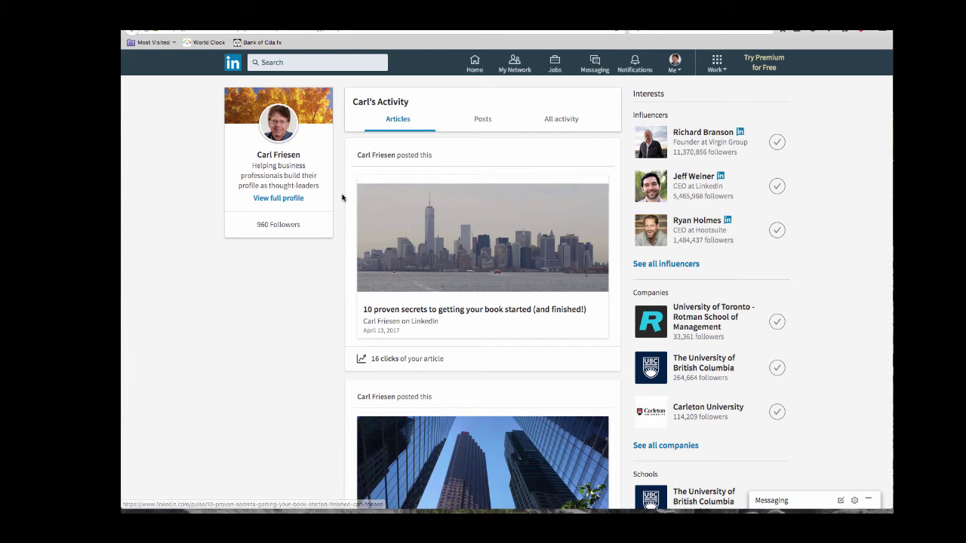
left_click(472, 67)
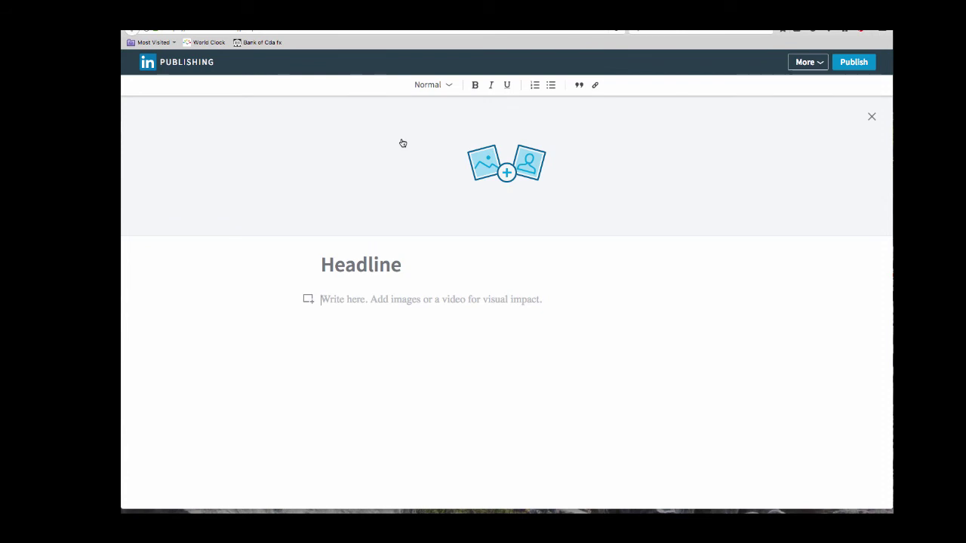
Paste the prepared article text into the empty article body.
left_click(422, 297)
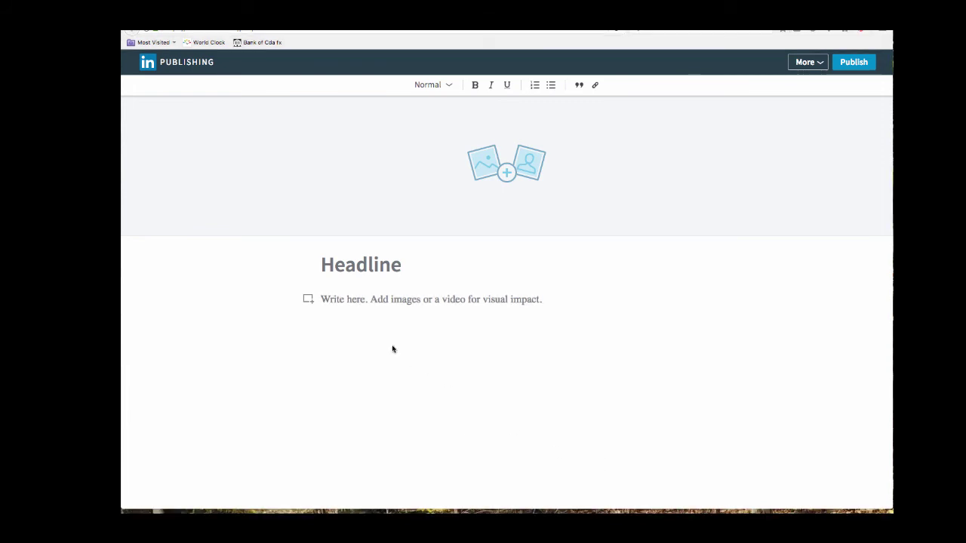
left_click(324, 299)
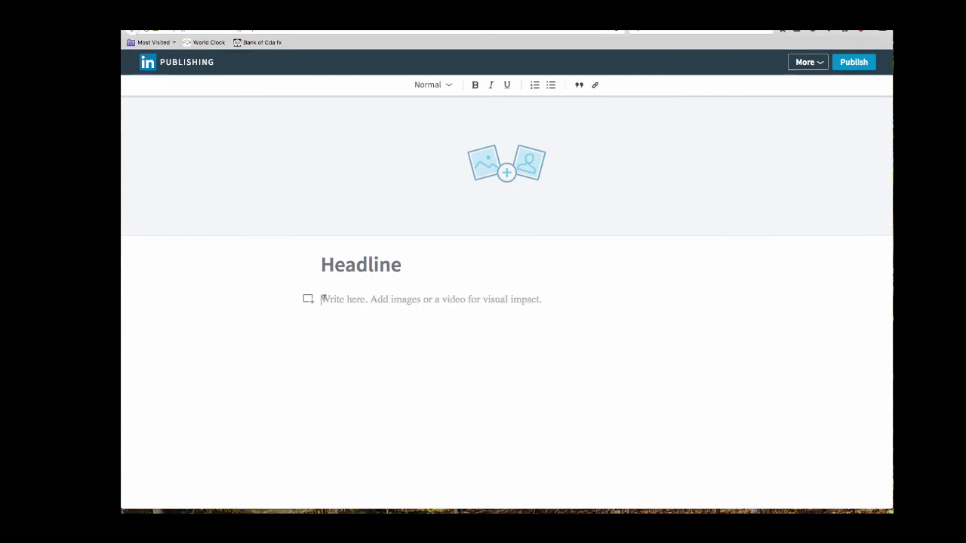
key("ctrl+v")
scroll(323, 299, "up", 8)
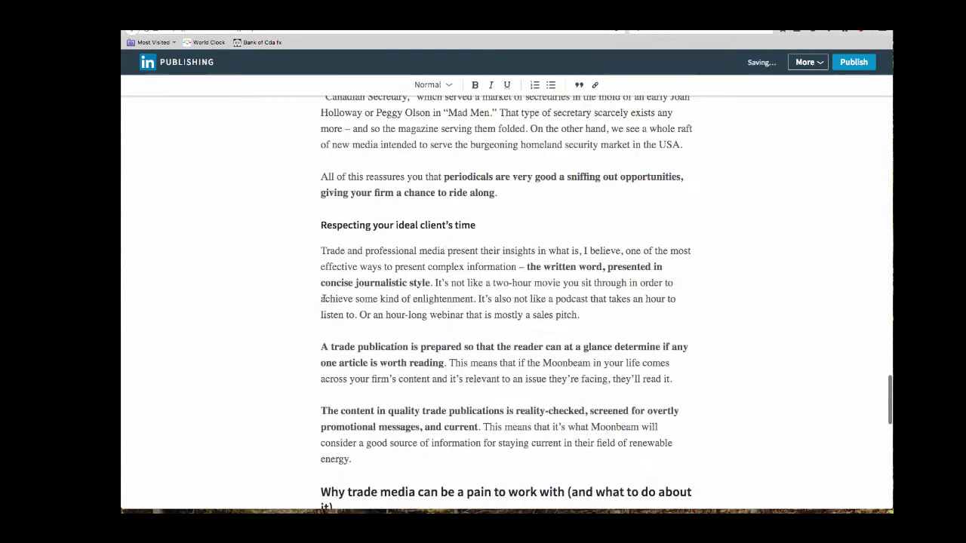
scroll(324, 299, "up", 20)
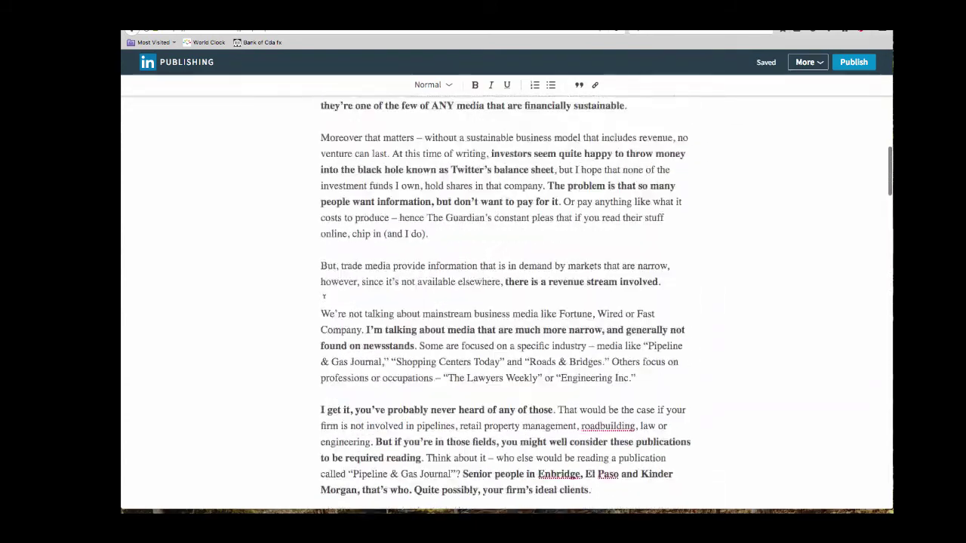
scroll(324, 297, "up", 10)
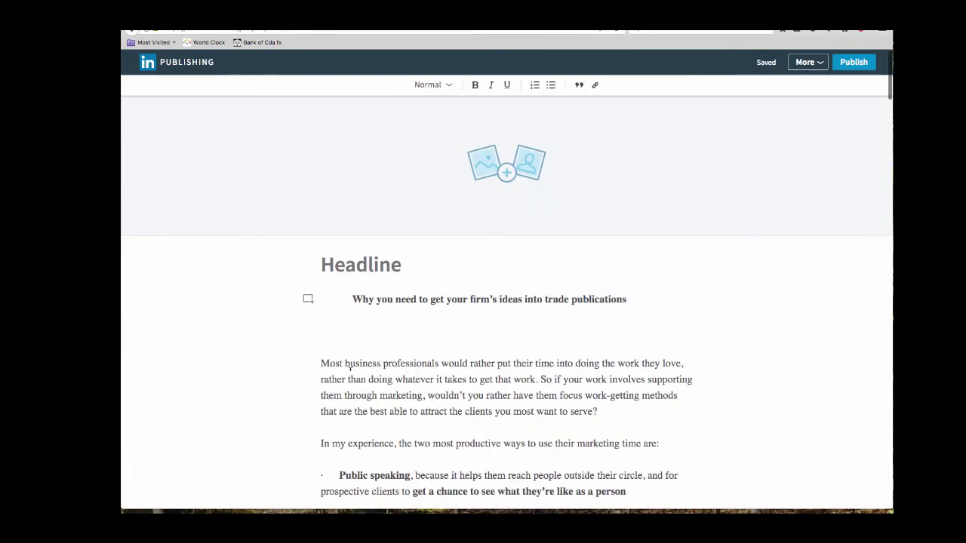
Move the title line into the Headline field and remove the leftover blank lines and space.
left_click_drag(351, 300, 630, 304)
key("ctrl+c")
key("BackSpace")
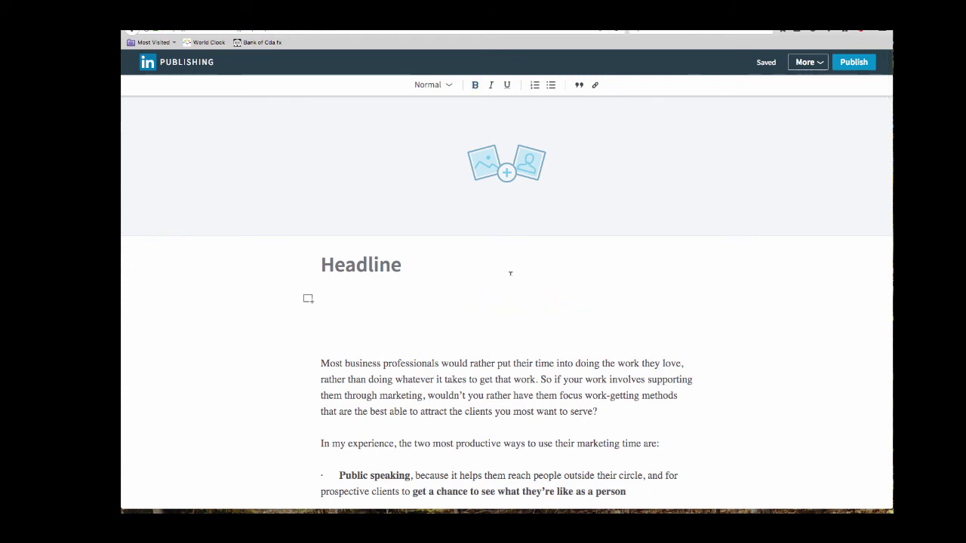
left_click(377, 261)
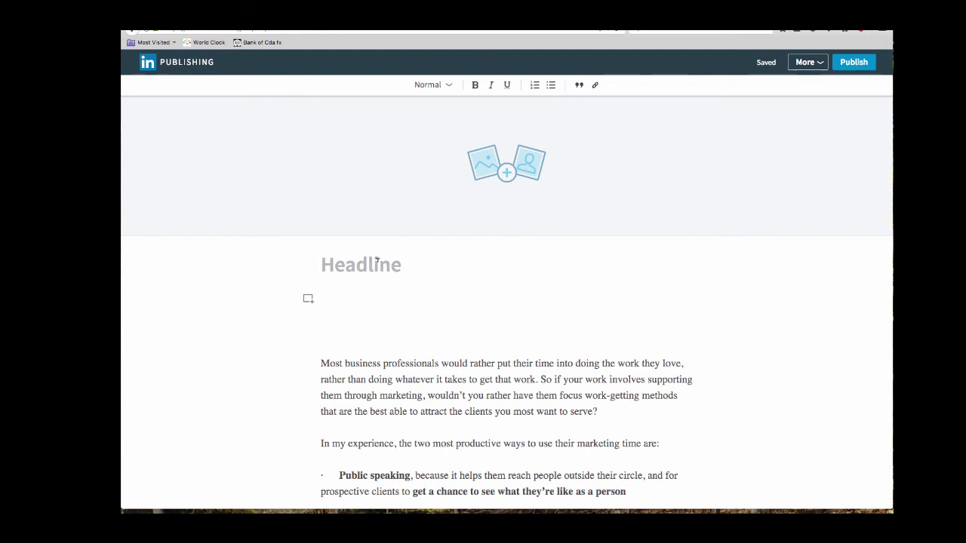
key("ctrl+v")
left_click(328, 320)
key("Delete")
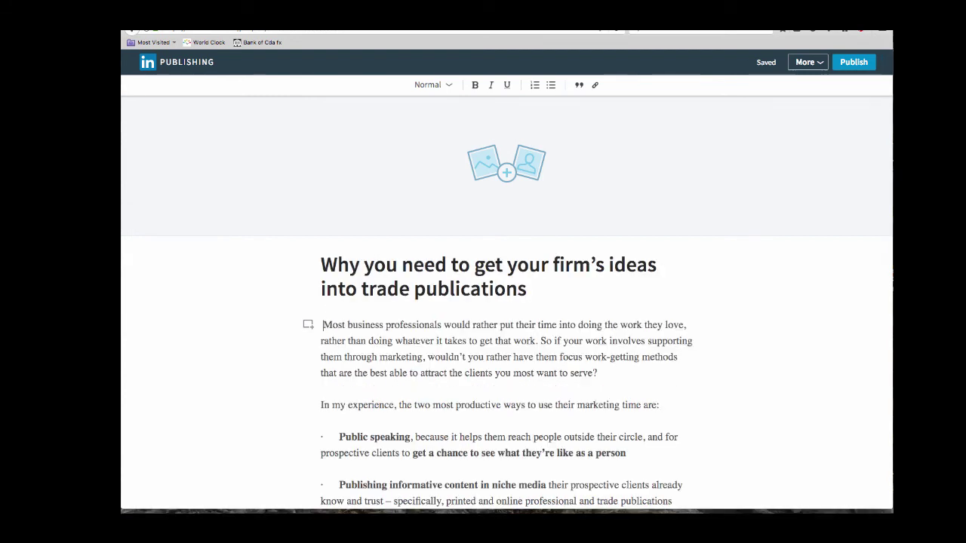
key("BackSpace")
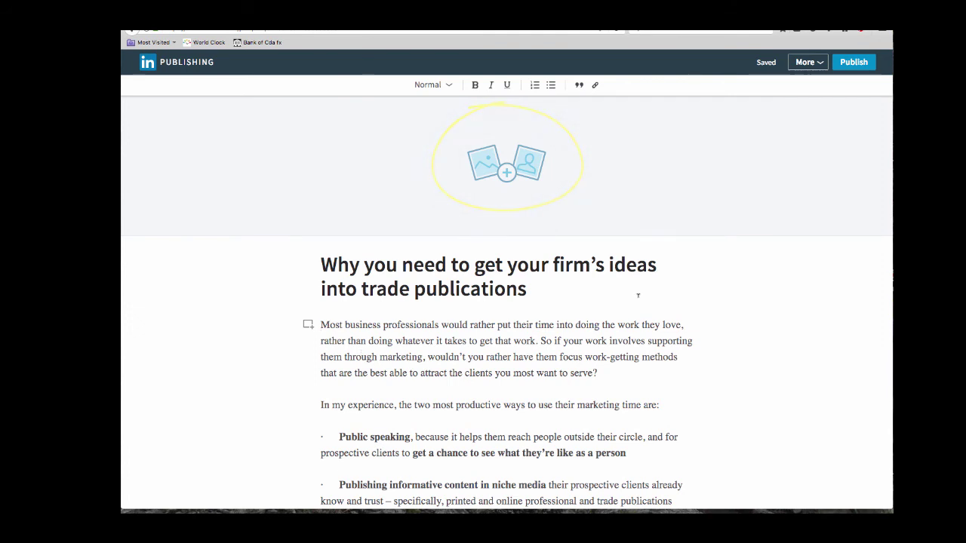
Upload Bay Street towers.jpg as the draft's header image above the headline.
left_click(503, 174)
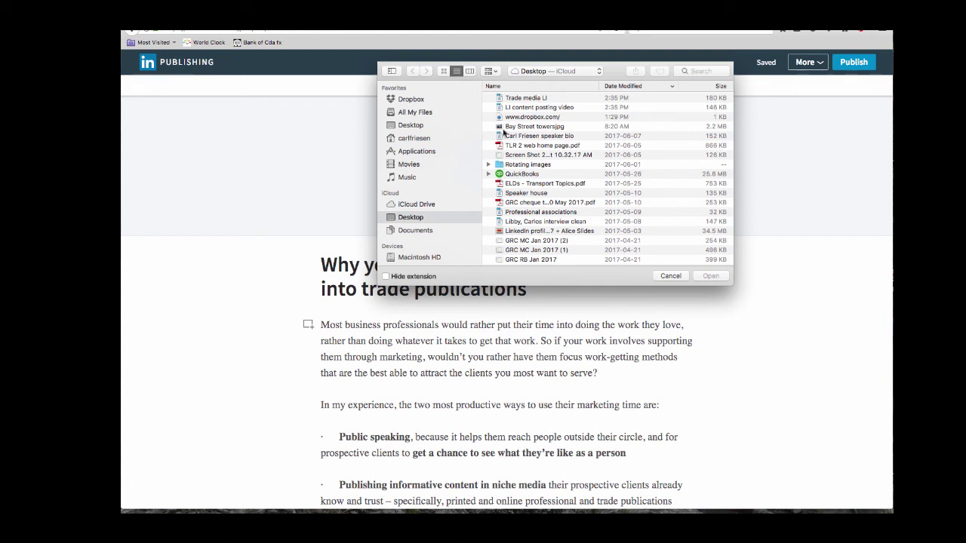
left_click(507, 127)
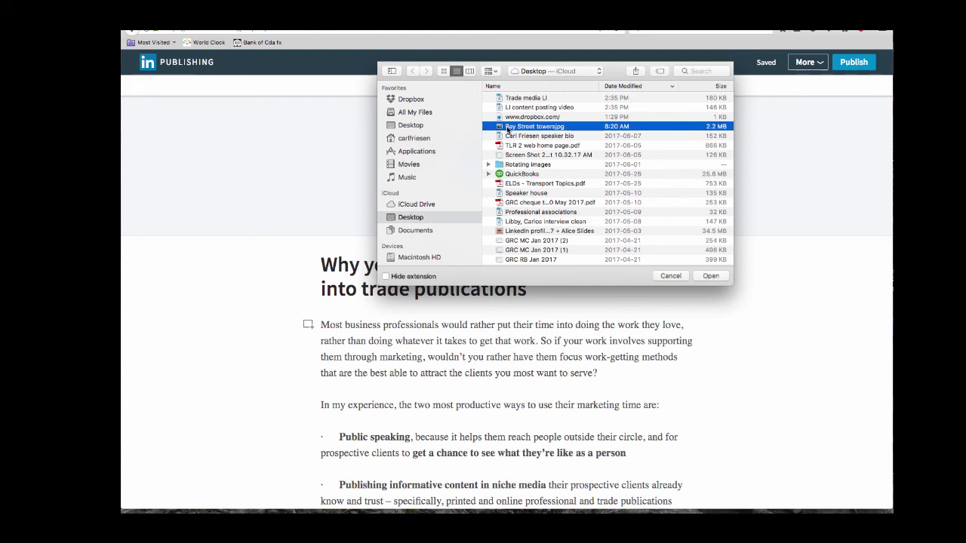
left_click(714, 276)
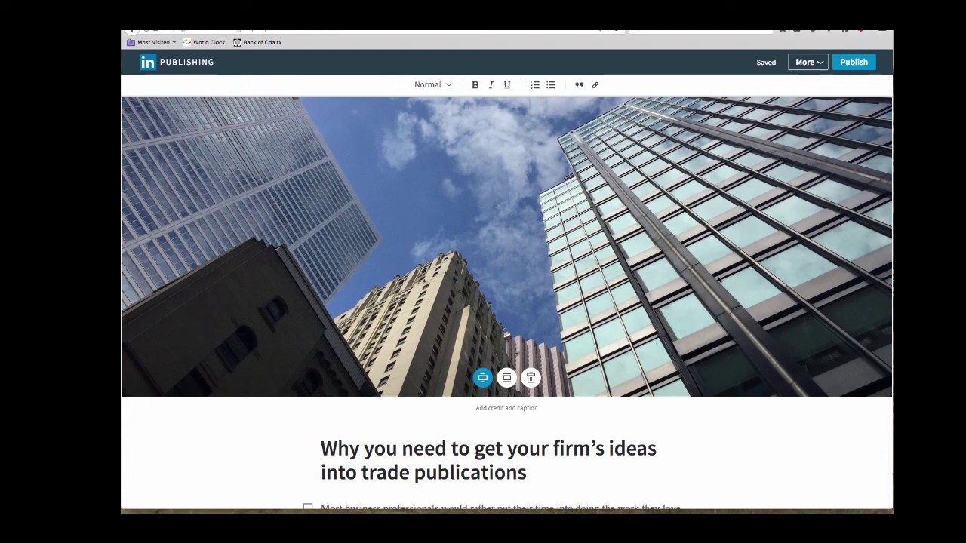
Publish the article with the share description 'thought leadership, content marketing'.
left_click(853, 63)
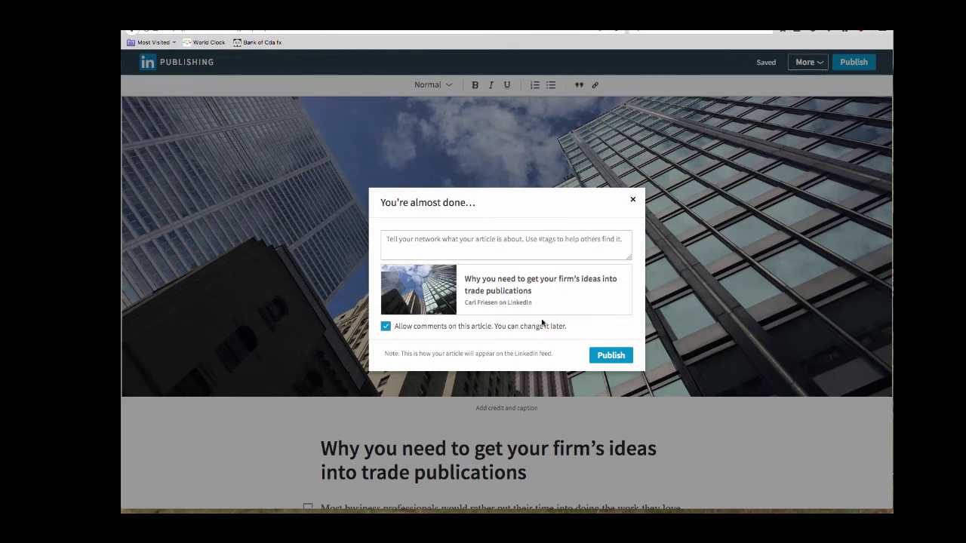
left_click(460, 239)
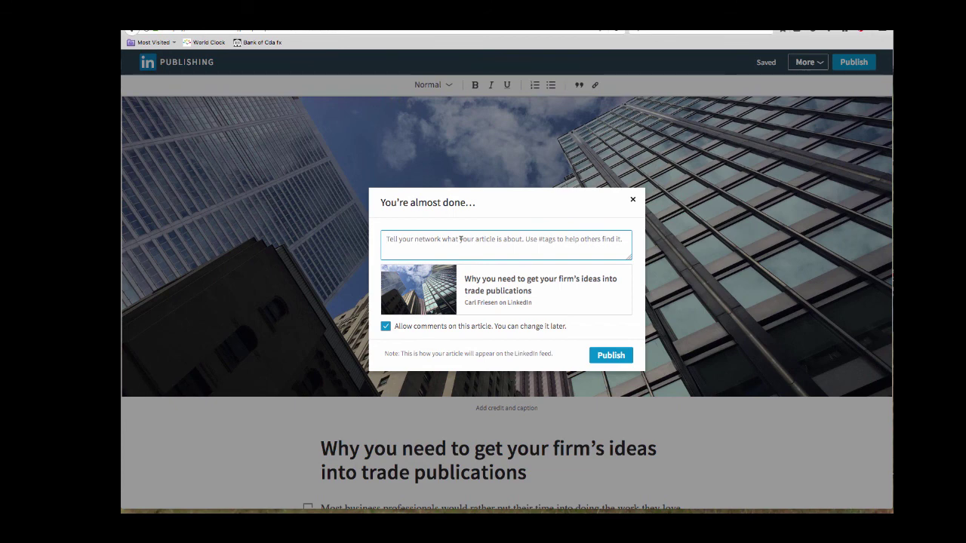
type("thoubh")
key("BackSpace")
key("BackSpace")
type("gh")
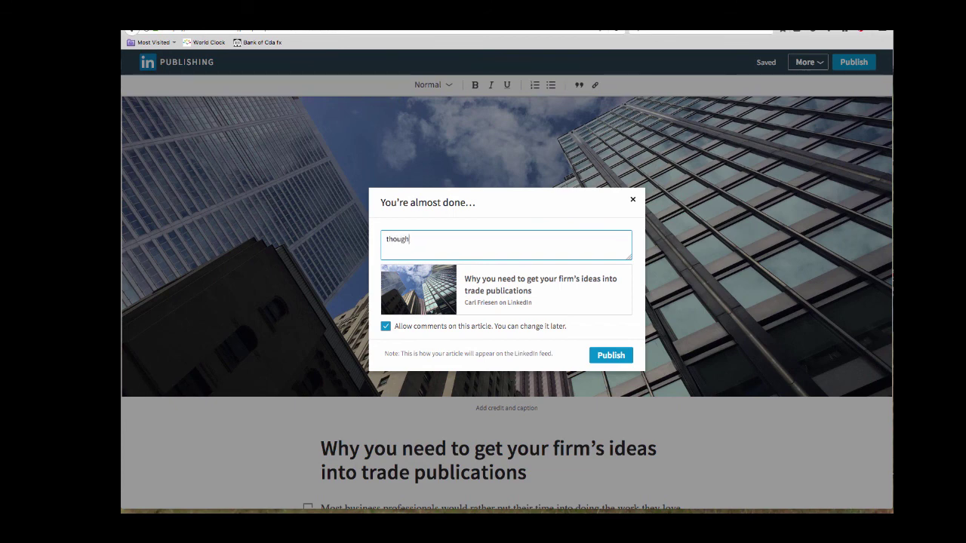
type("t leadership")
key("BackSpace")
type(", ")
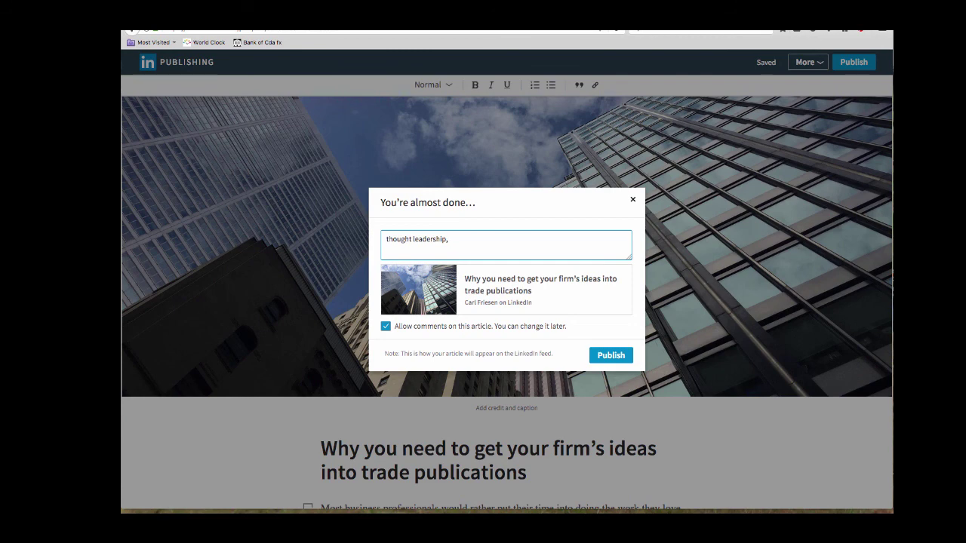
type("content marketing,")
key("BackSpace")
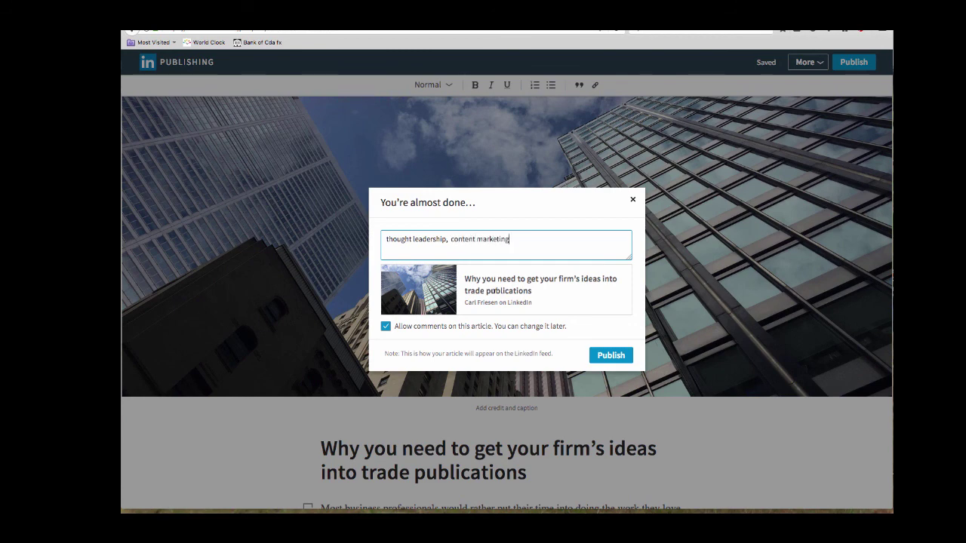
left_click(617, 357)
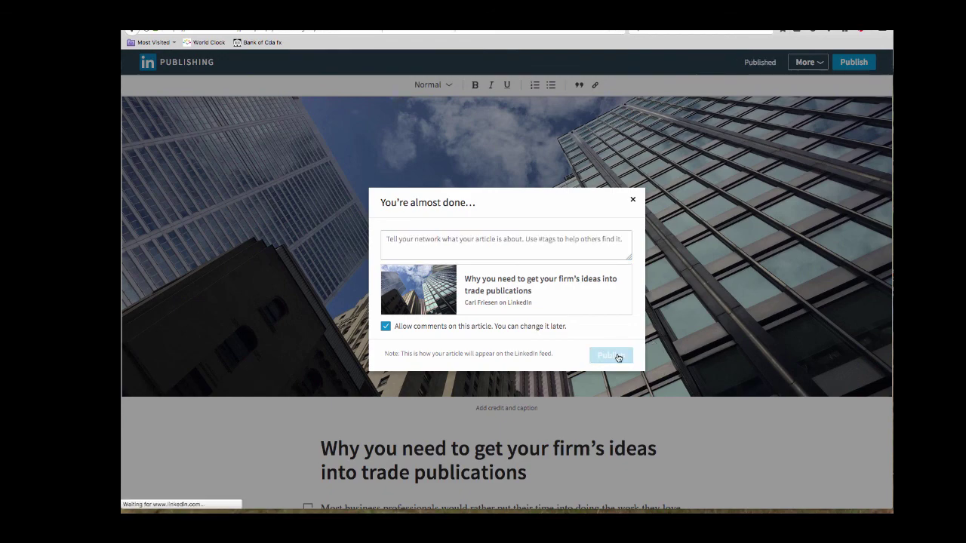